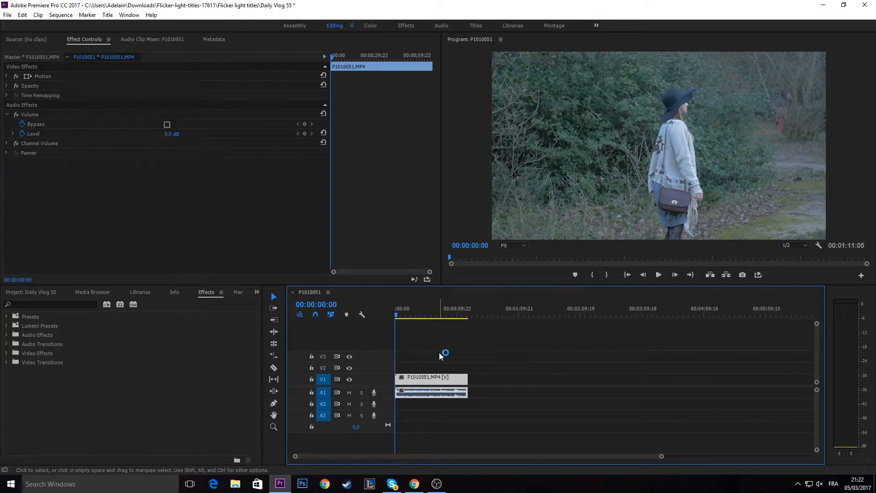
Step: Play the sequence to preview the original framing, and return to its beginning
click(660, 275)
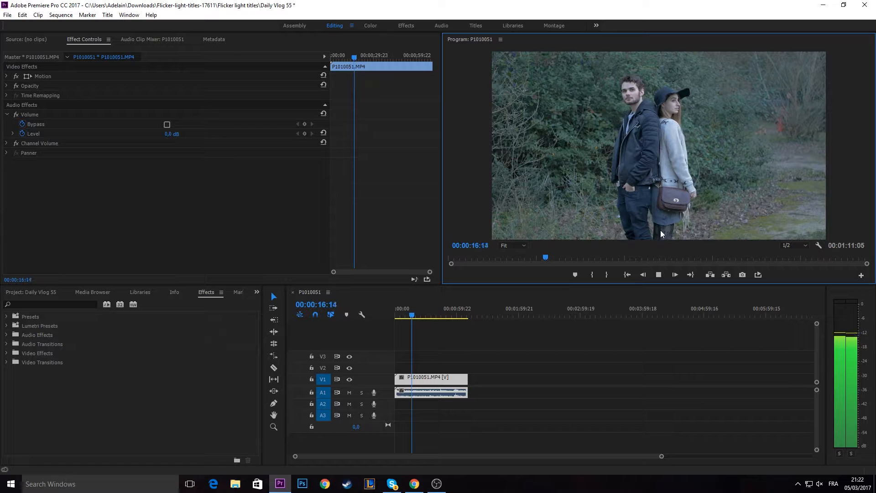
click(661, 275)
click(627, 274)
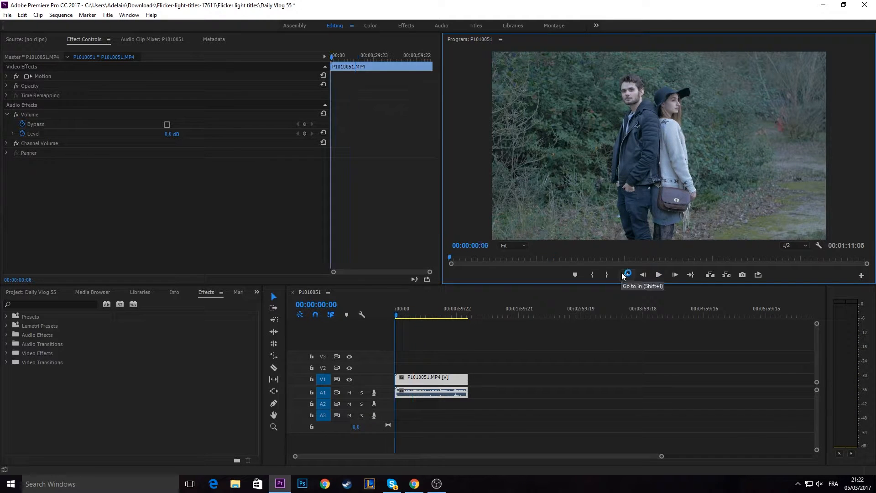
Step: Open the Motion settings of the P1010051.MP4 clip and set its scale to 163
click(440, 377)
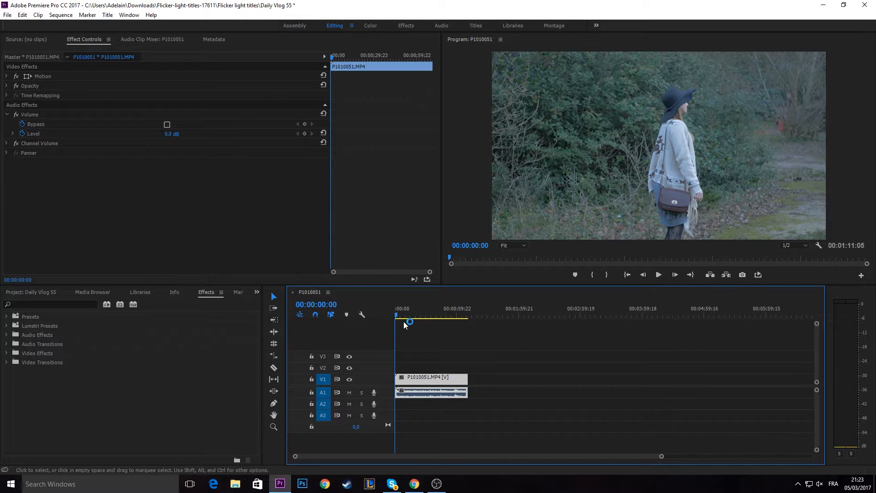
mouse_move(396, 316)
mouse_down()
mouse_move(466, 315)
mouse_move(395, 313)
mouse_up()
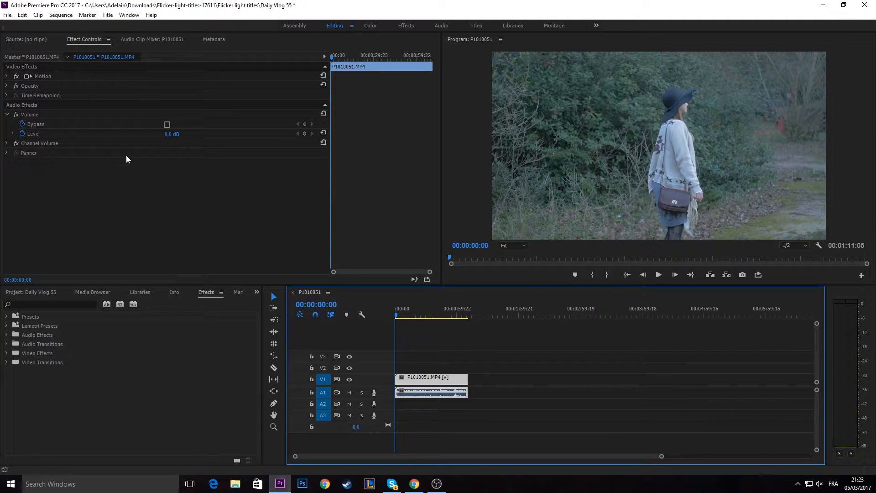
click(87, 42)
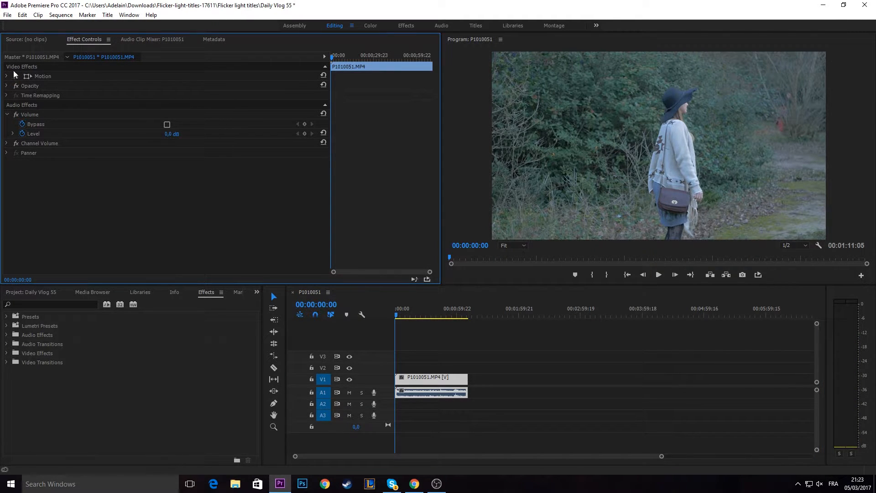
click(426, 377)
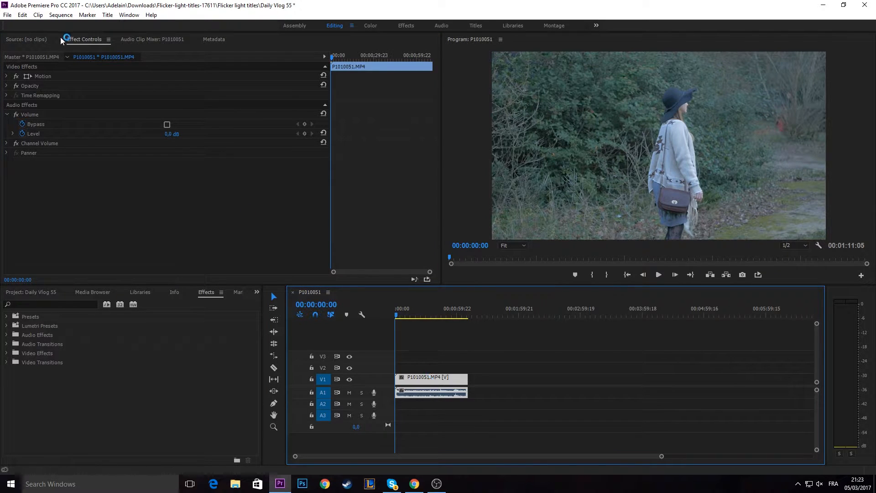
click(78, 40)
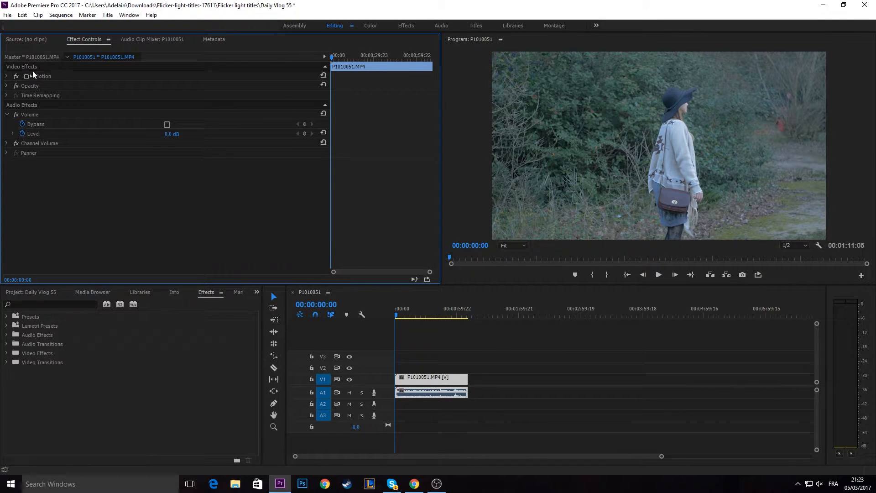
click(6, 76)
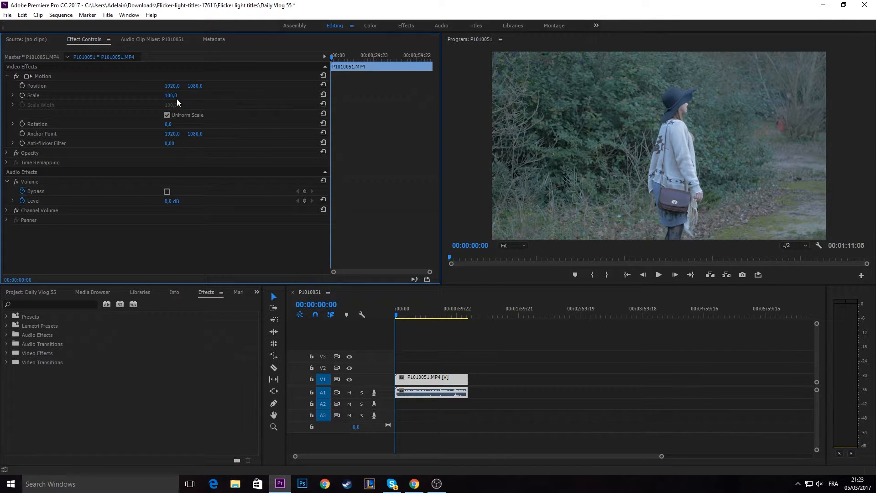
click(569, 125)
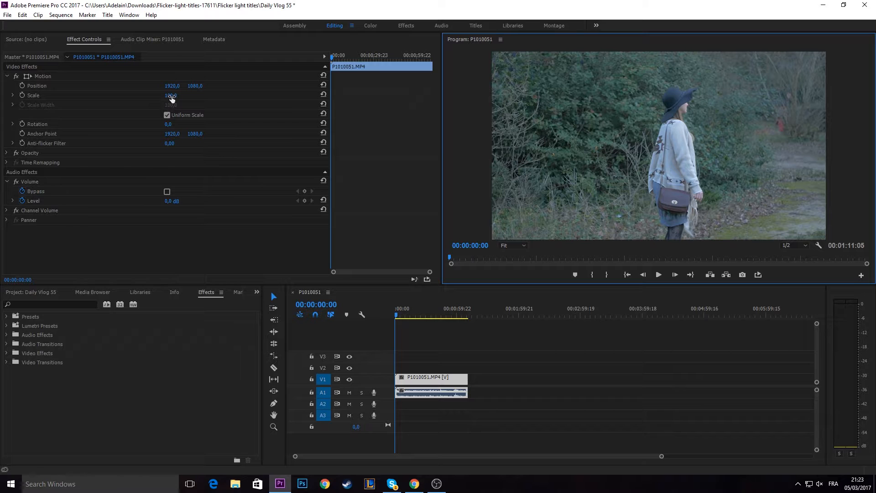
drag(172, 98, 200, 98)
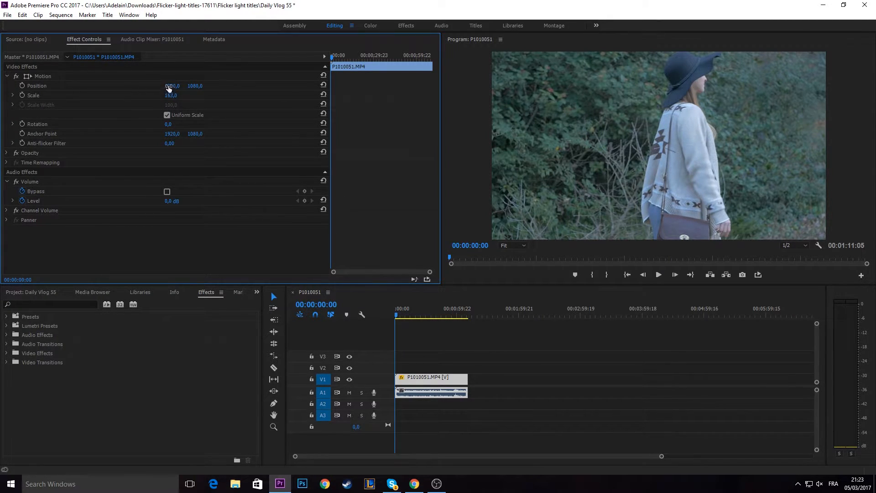
Step: Set the clip's horizontal position to 3128 and enable Position keyframing at the start of the sequence
drag(170, 88, 313, 88)
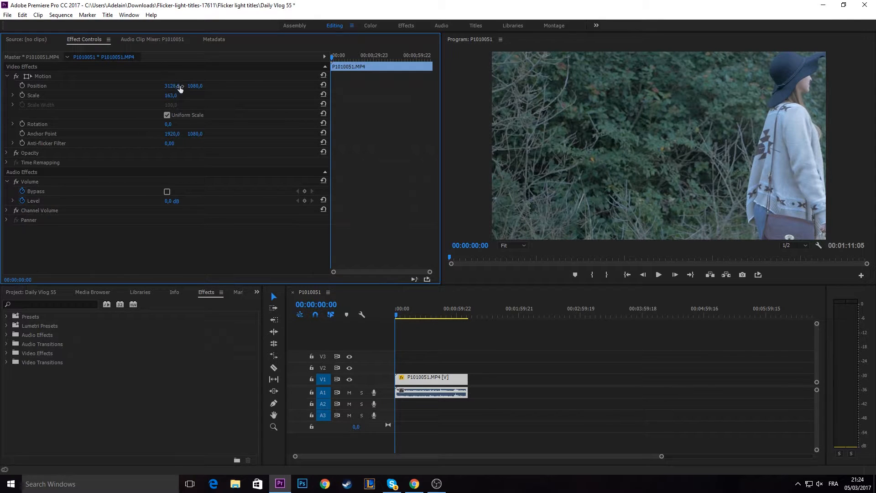
click(21, 86)
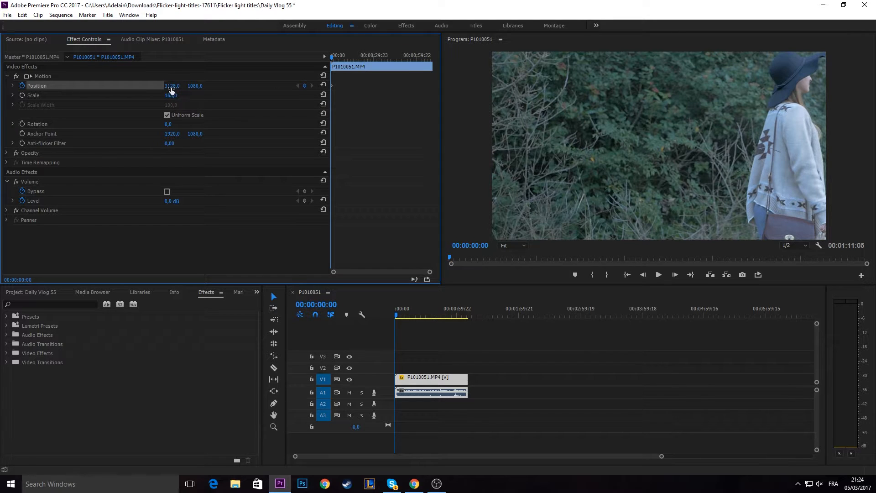
Step: Add a Position keyframe at 00:00:22:13 and reset its value to the default 1920, 1080
click(657, 275)
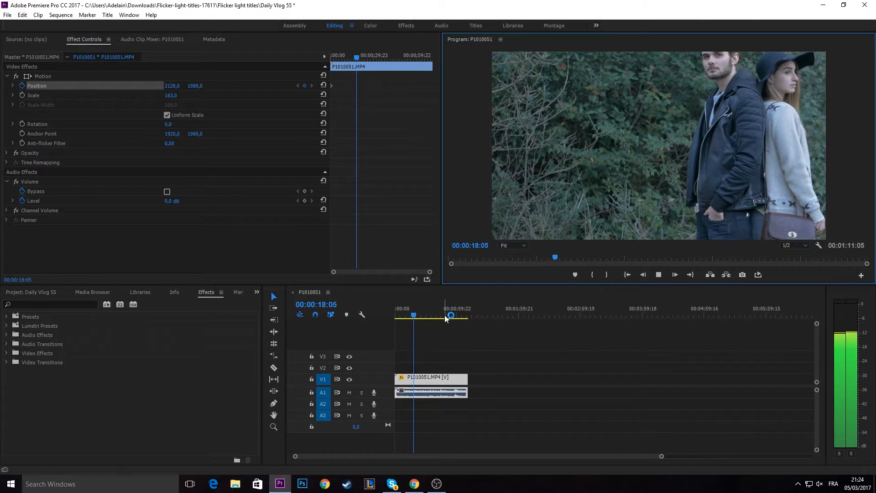
click(661, 276)
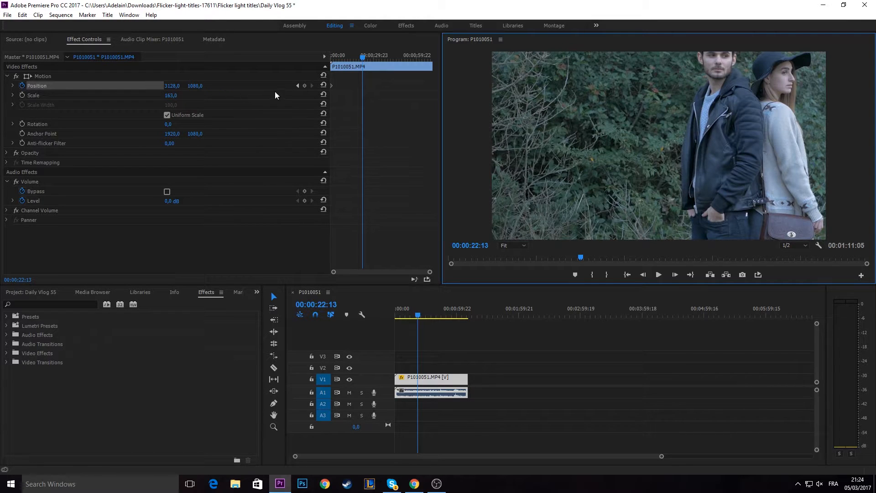
click(305, 86)
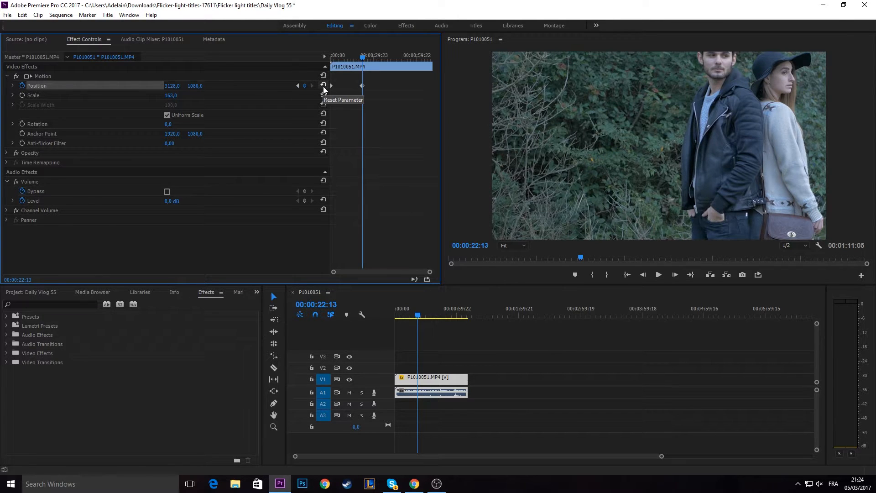
click(324, 86)
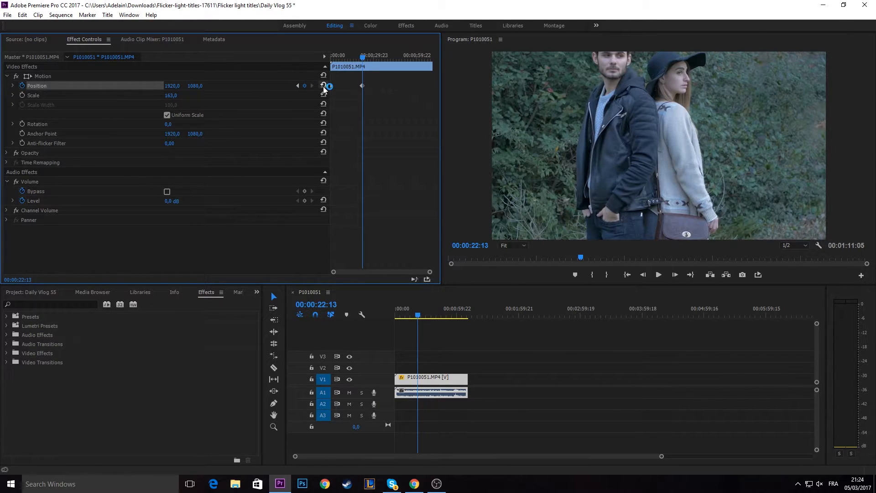
Step: Play the sequence from the start to preview the horizontal camera move
drag(420, 318, 362, 313)
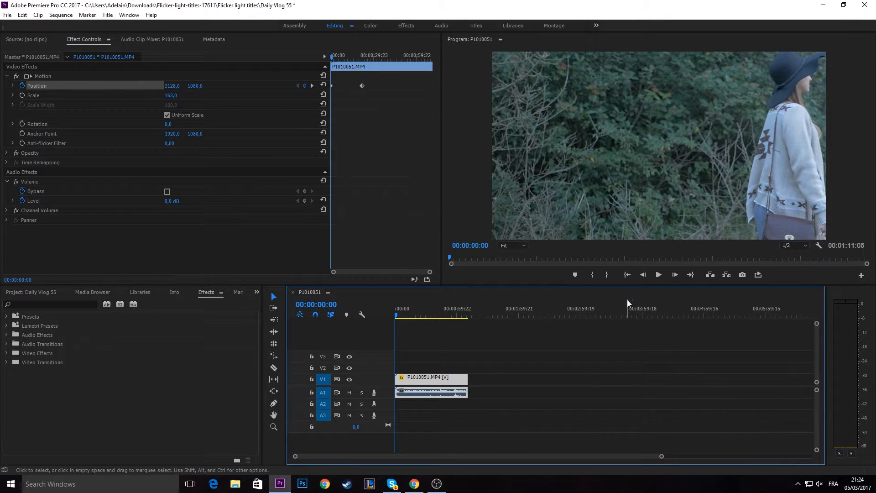
click(661, 276)
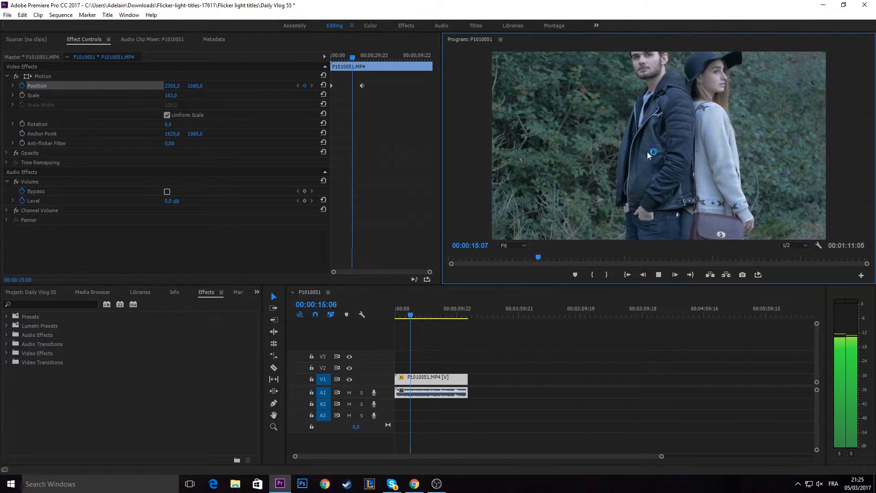
click(659, 276)
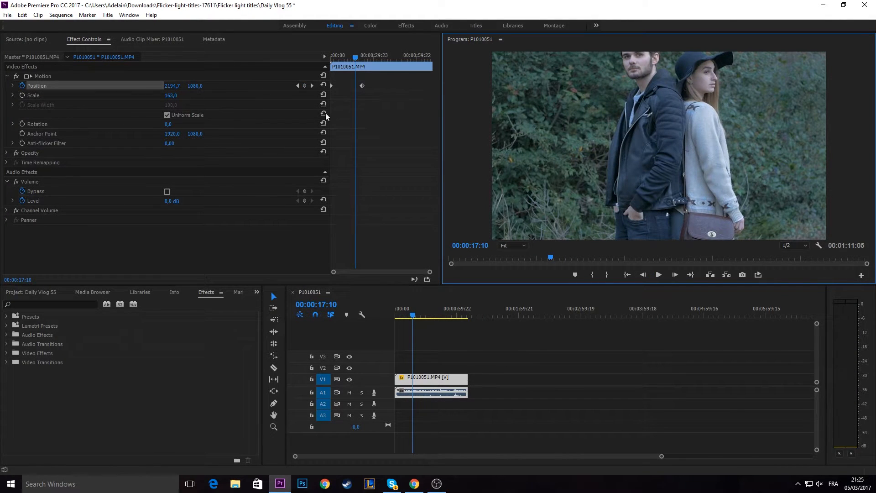
Step: Set the vertical position to 1570 on the first Position keyframe at the start of the clip
click(332, 87)
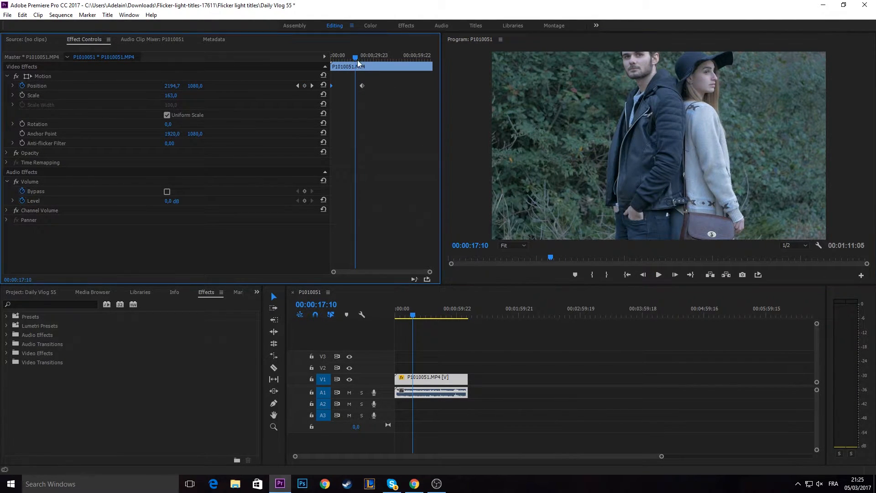
drag(354, 56, 325, 56)
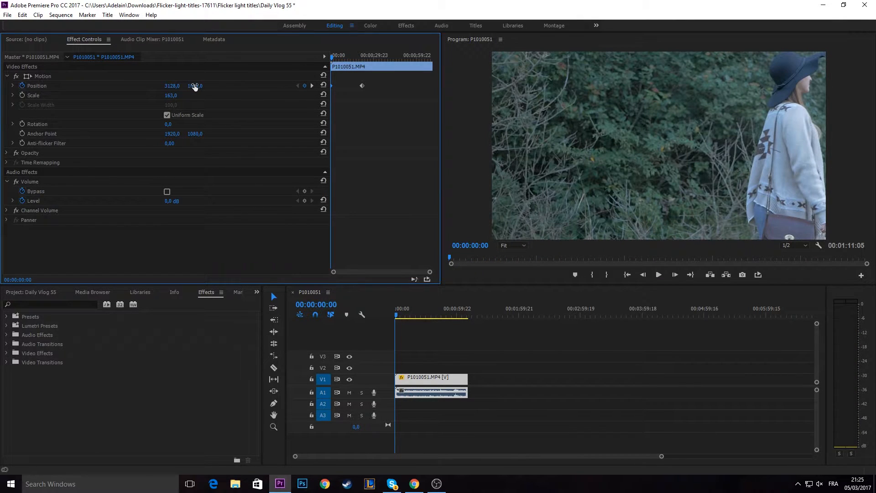
drag(195, 86, 418, 86)
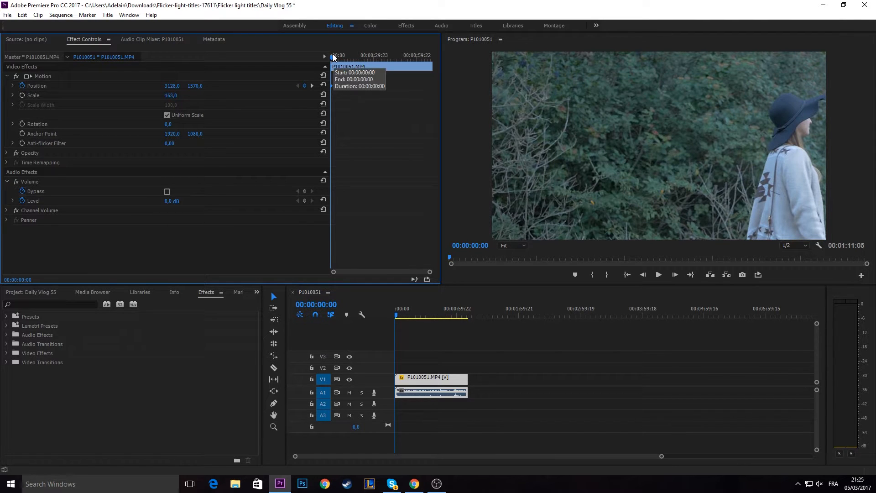
Step: Set the vertical position to about 1570 at 00:00:22:06, just before the end of the move
drag(338, 56, 360, 62)
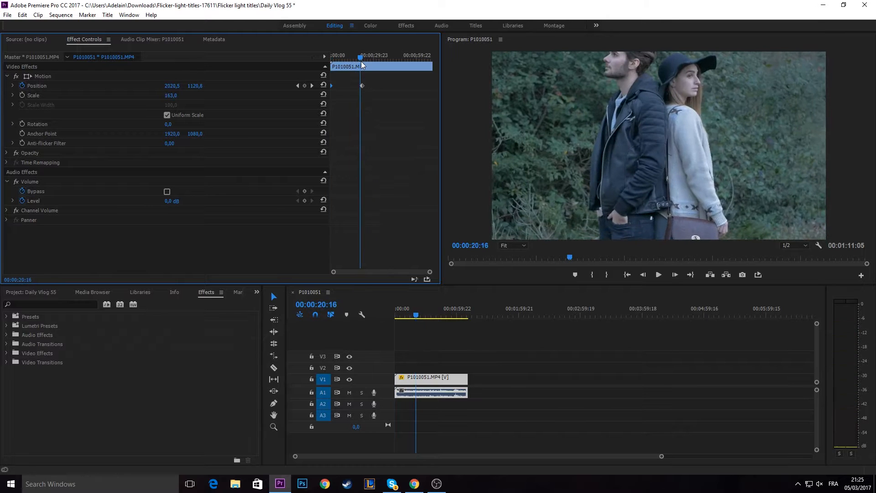
click(362, 85)
click(363, 56)
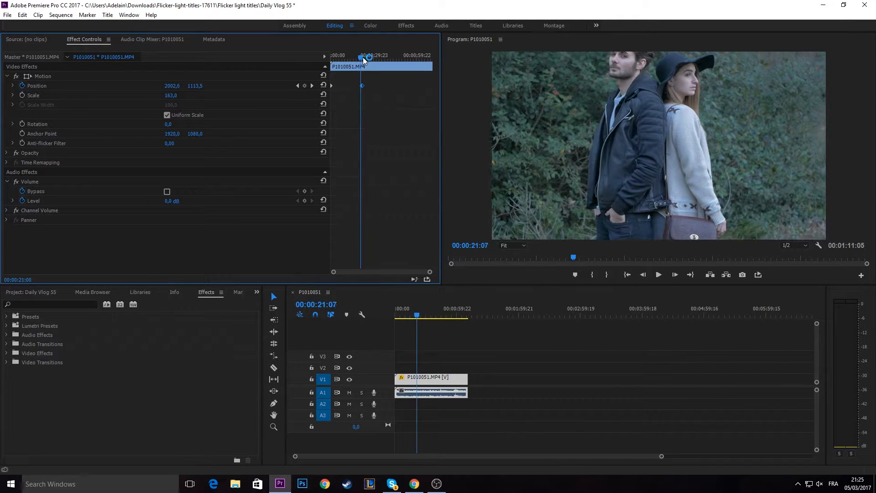
click(202, 84)
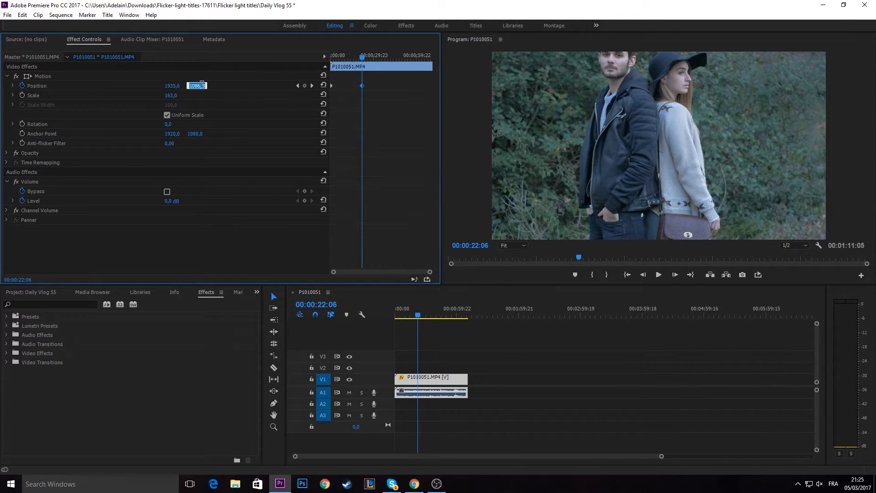
key(Left)
click(644, 274)
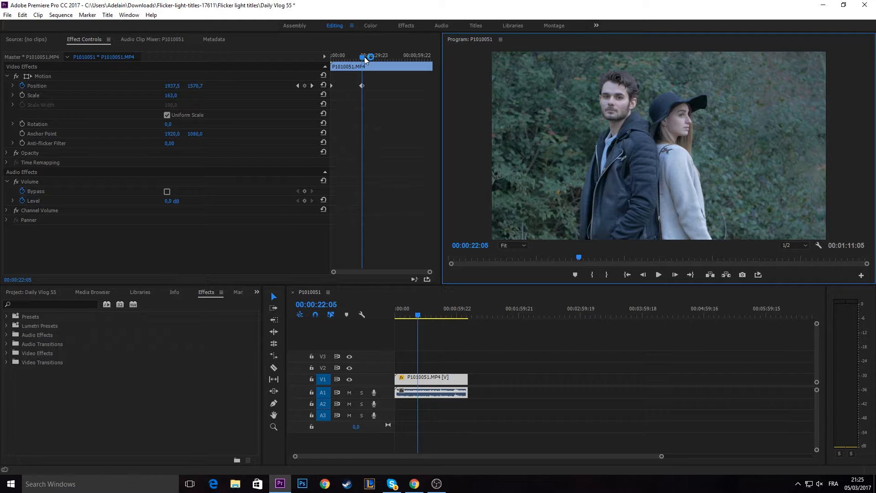
Step: Play the sequence from the start to review the camera move with the adjusted vertical positions
drag(364, 60, 313, 60)
click(658, 275)
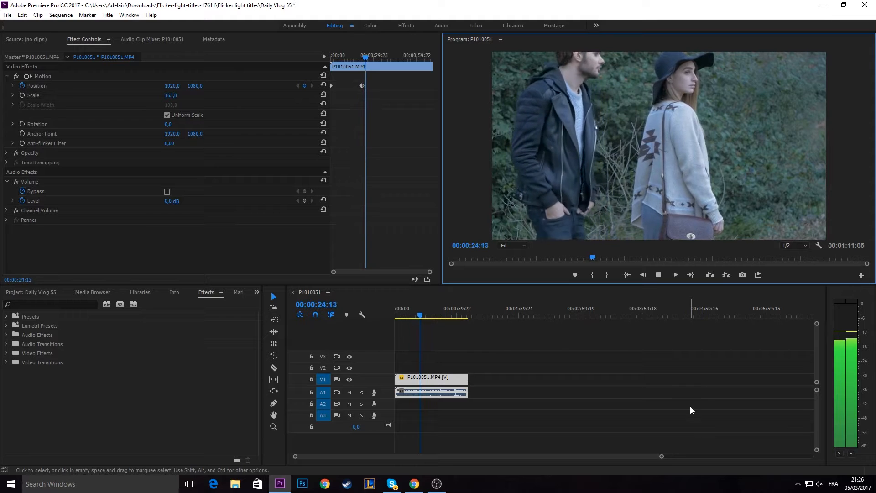
click(658, 275)
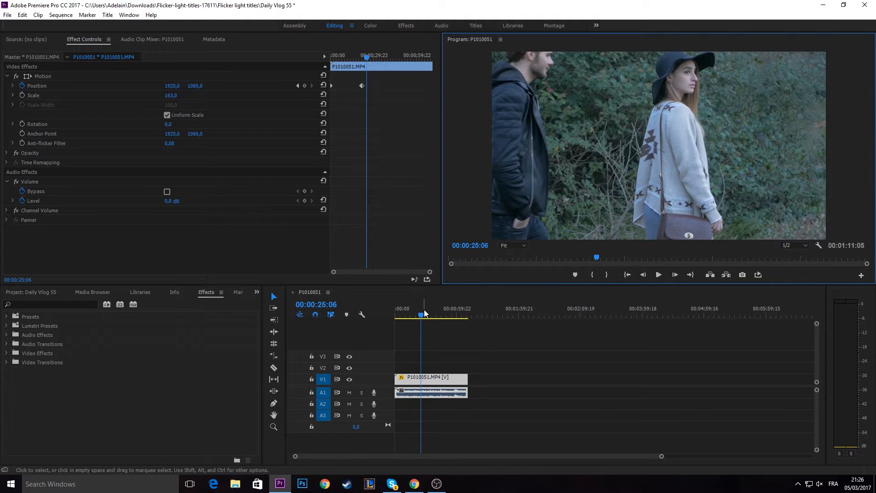
Step: Widen the keyframe area, move the ending Position keyframes earlier to about 12 seconds, and preview the faster move
drag(421, 315, 383, 313)
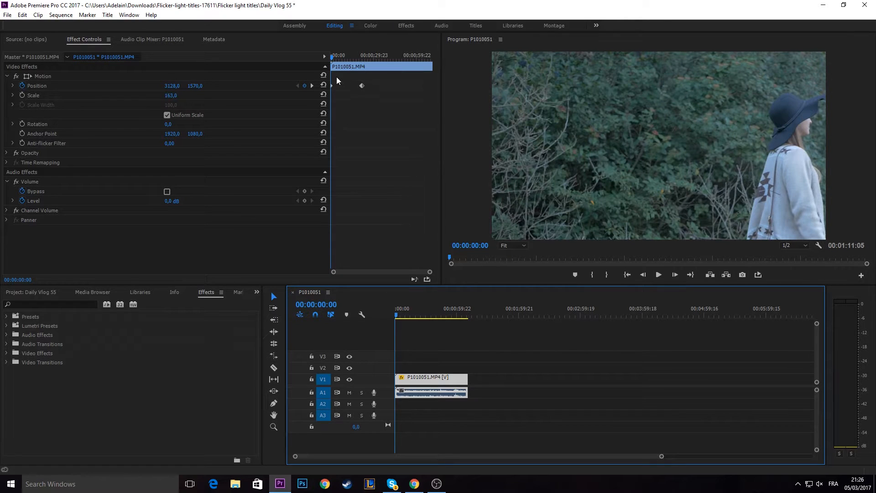
drag(331, 84, 295, 88)
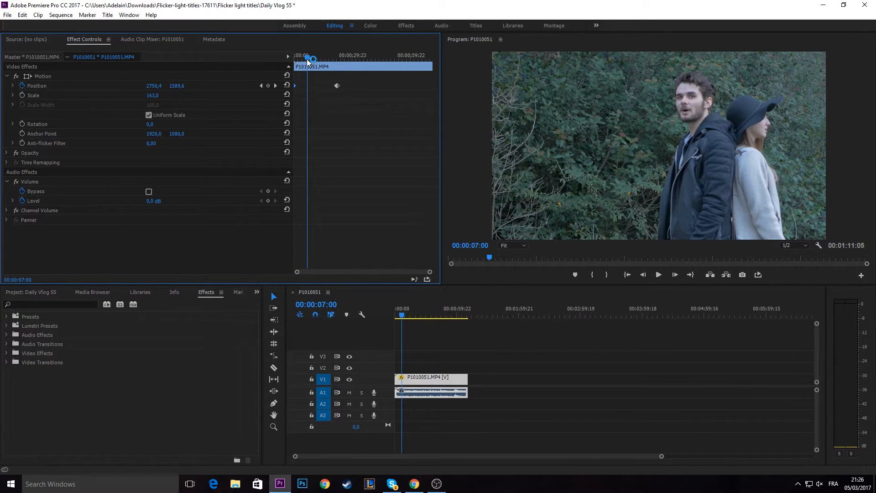
drag(307, 59, 280, 67)
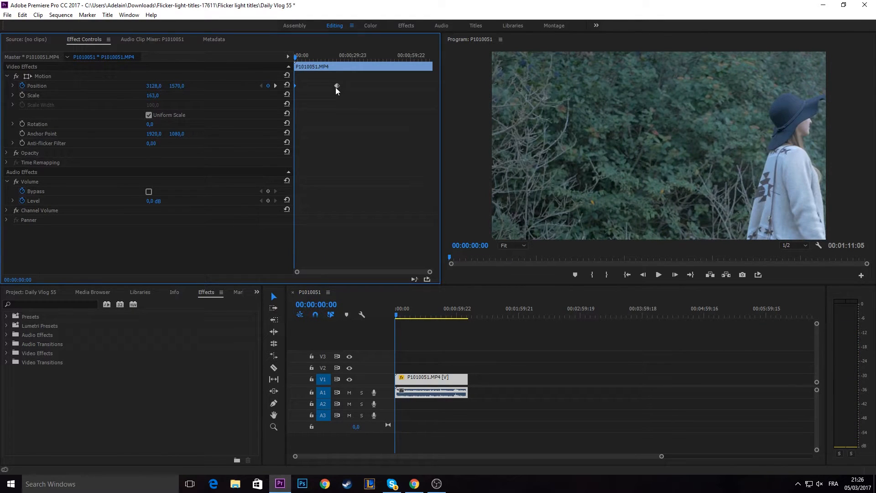
mouse_move(336, 86)
mouse_down()
mouse_move(313, 81)
mouse_move(316, 93)
mouse_move(318, 85)
mouse_up()
click(660, 276)
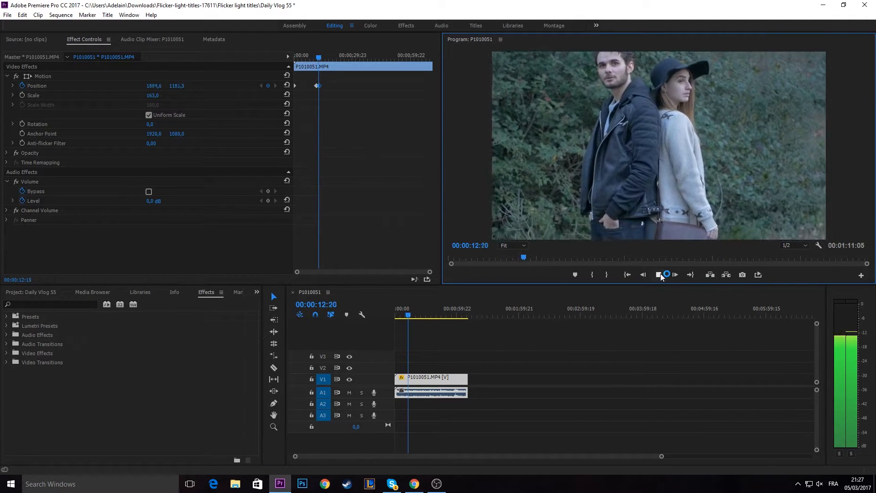
click(659, 274)
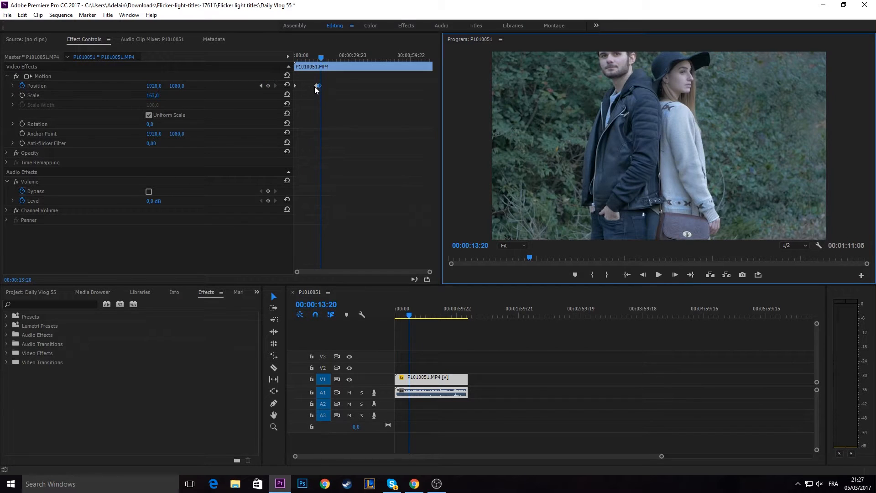
Step: Move the ending Position keyframes earlier to about 6 seconds and replay the sequence from the start
drag(314, 86, 309, 85)
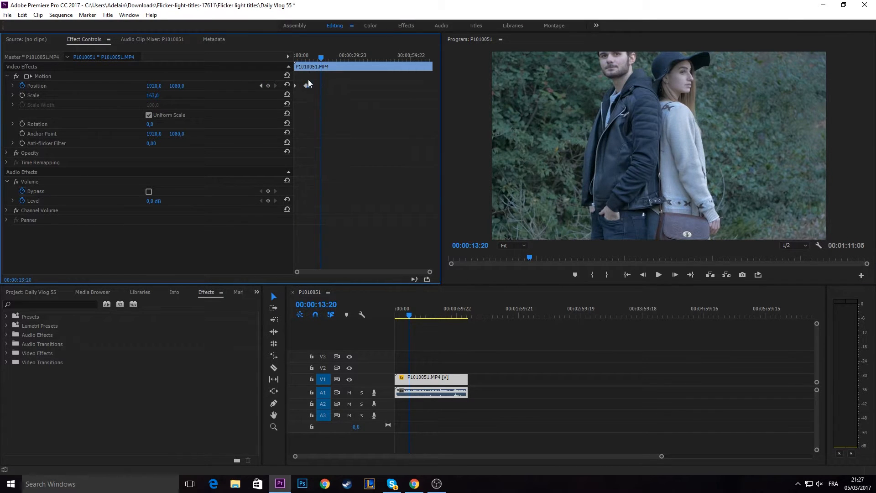
drag(297, 55, 288, 56)
click(659, 274)
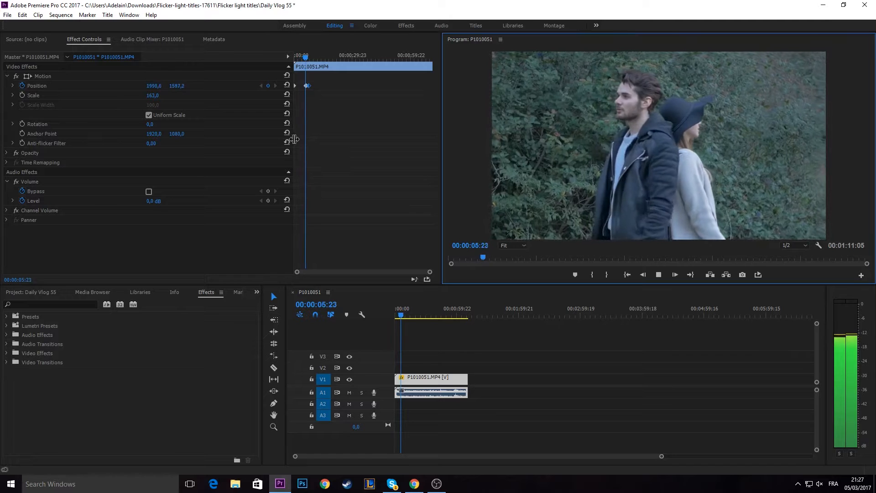
Step: Move the ending Position keyframes later to about 48 seconds, preview the slower move, and return to the sequence start
click(658, 276)
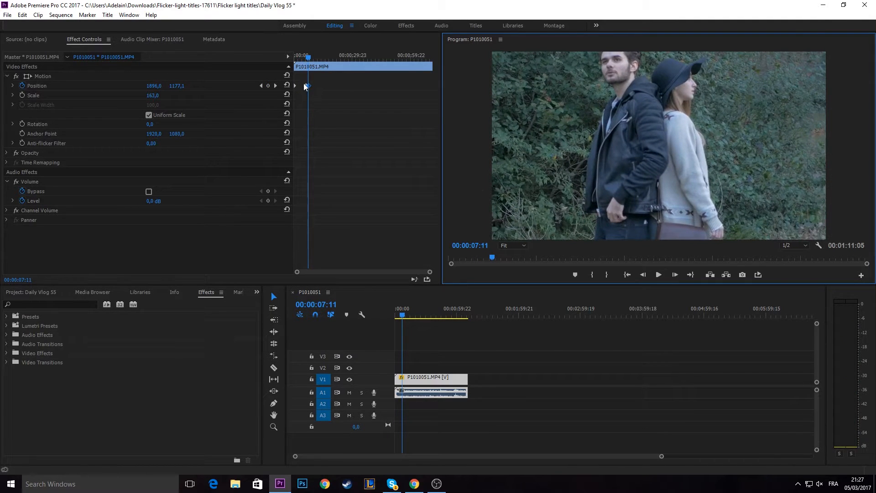
drag(306, 86, 387, 87)
drag(309, 86, 389, 89)
key(Home)
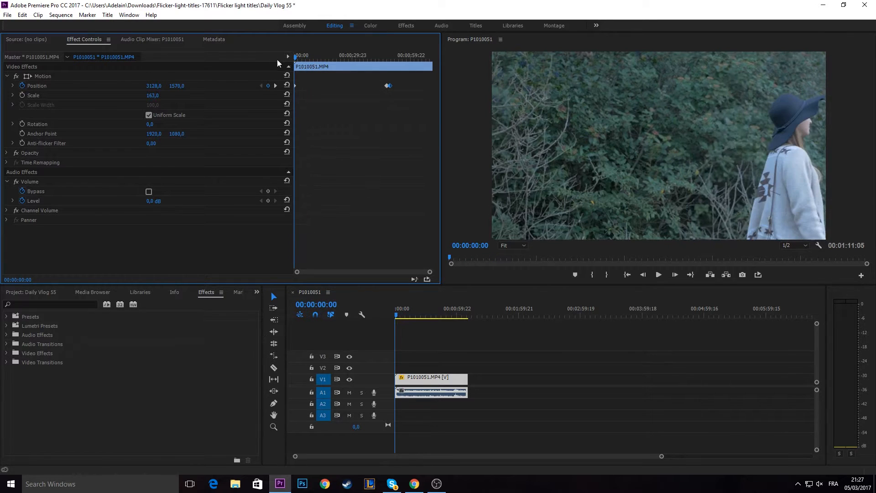
click(659, 275)
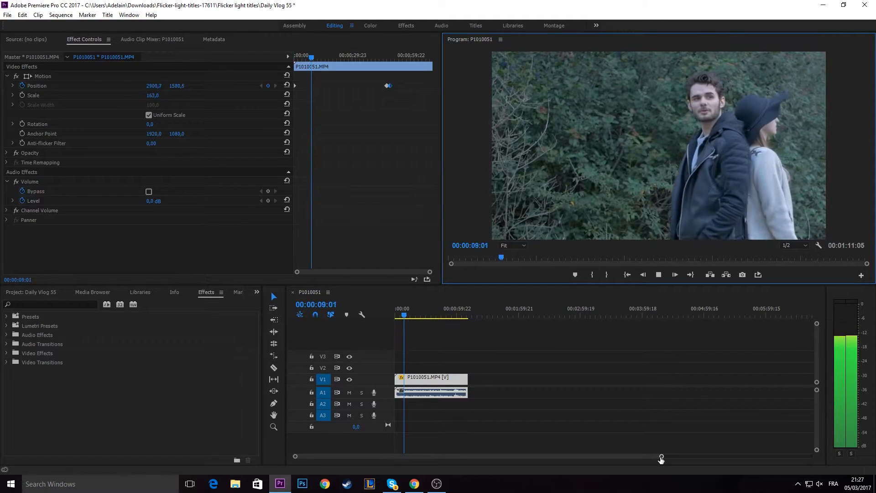
key(space)
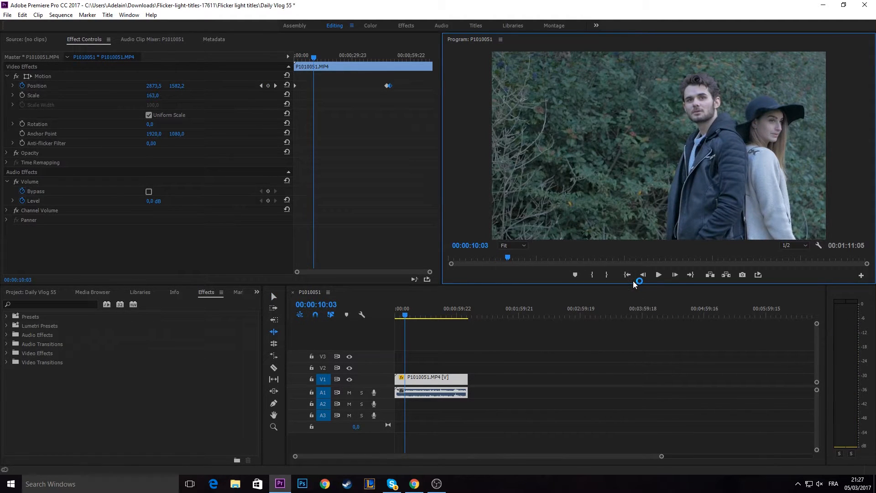
click(630, 277)
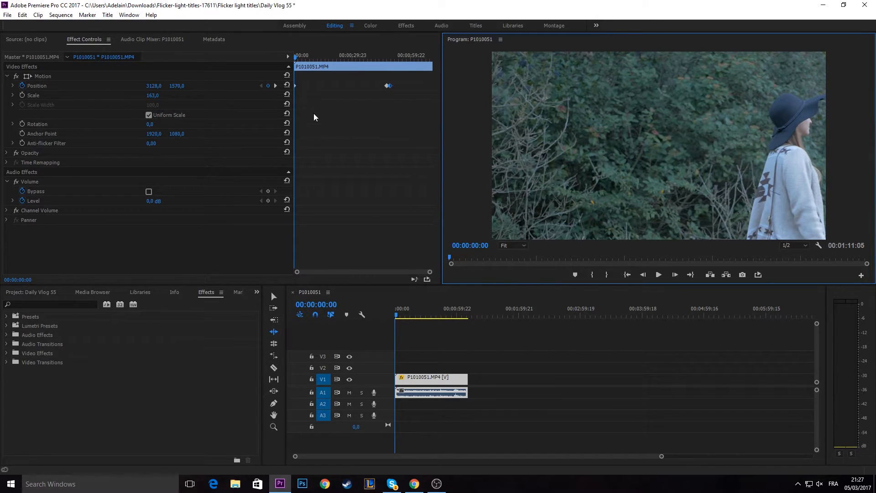
Step: Delete all the Position keyframes, disable Position animation, and reset Position and Scale to their defaults
click(386, 86)
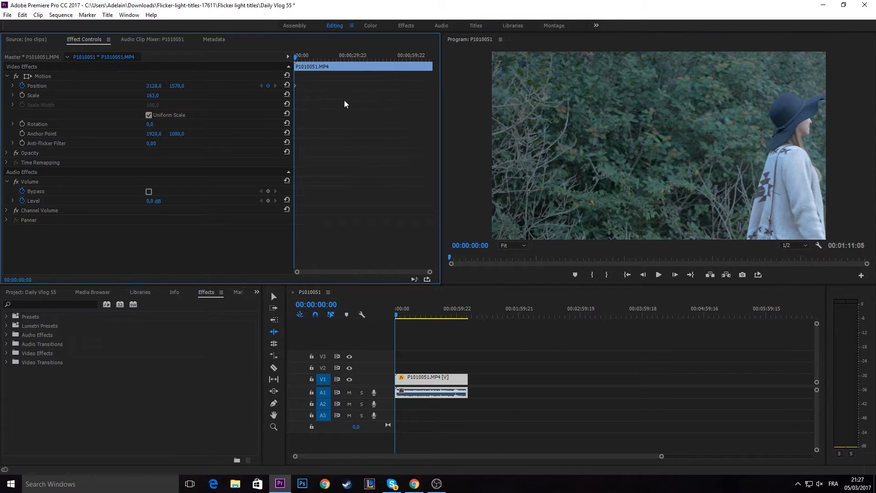
key(Delete)
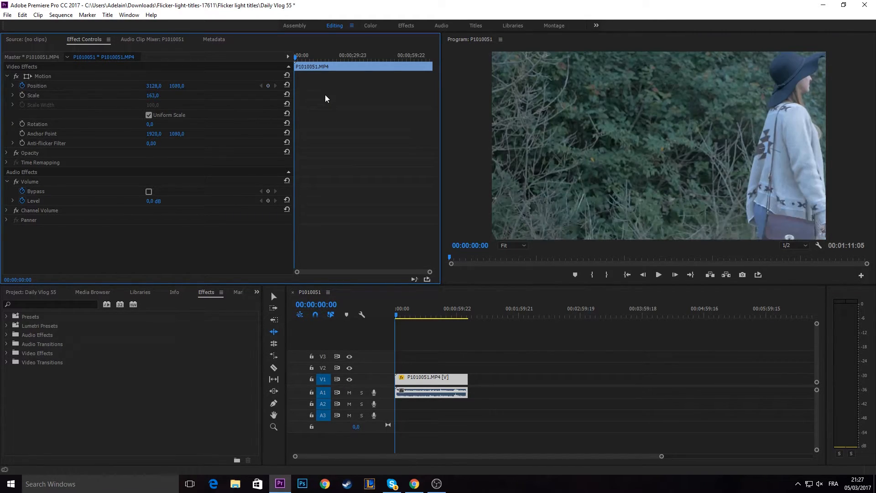
click(21, 86)
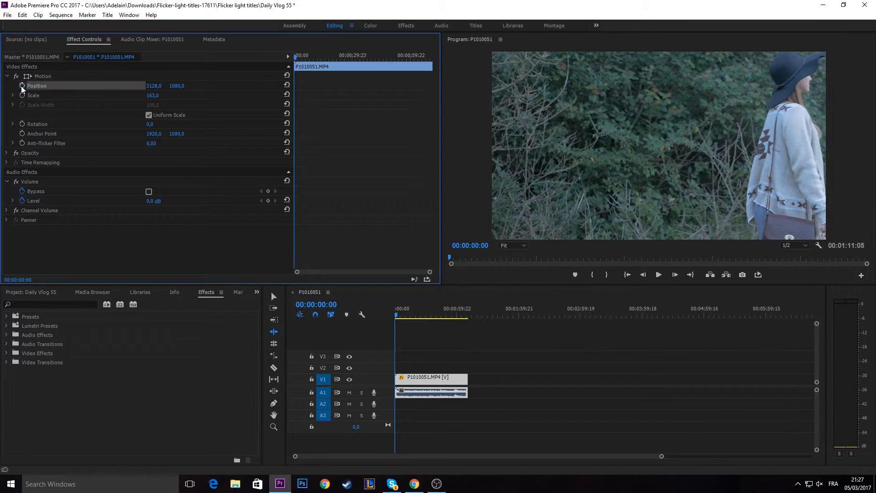
click(287, 86)
click(287, 95)
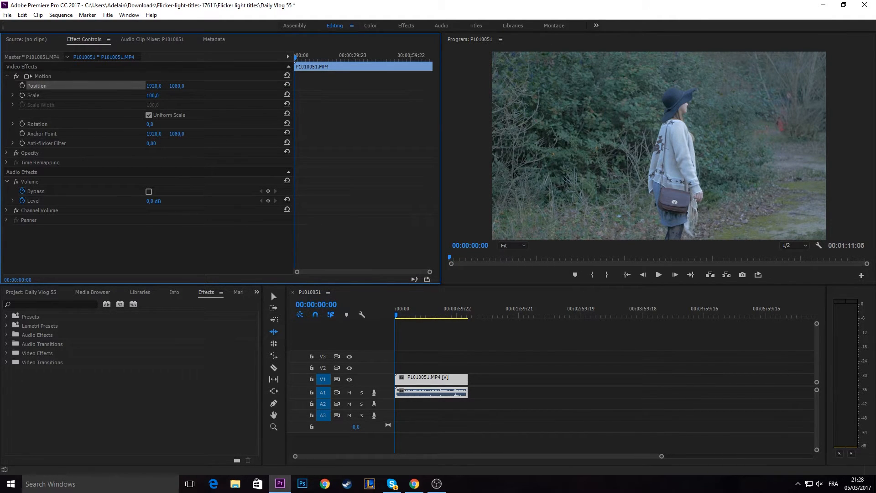
Step: Enlarge the clip to a Scale of 168 and set a starting Position keyframe of 3221, 1808 at its beginning
drag(153, 95, 184, 95)
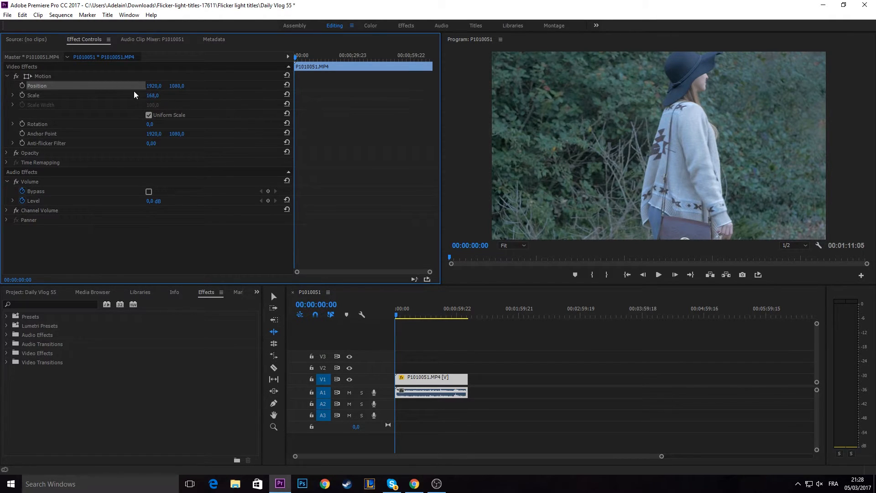
click(161, 91)
drag(154, 86, 269, 86)
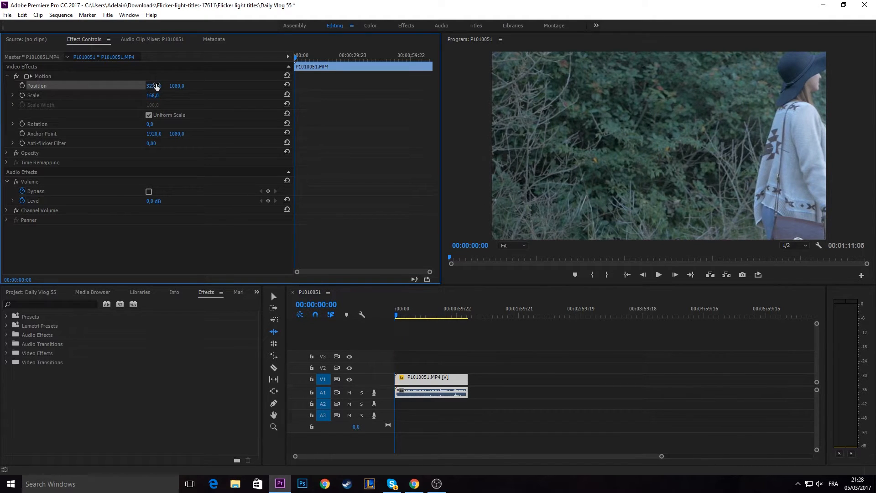
drag(174, 85, 239, 86)
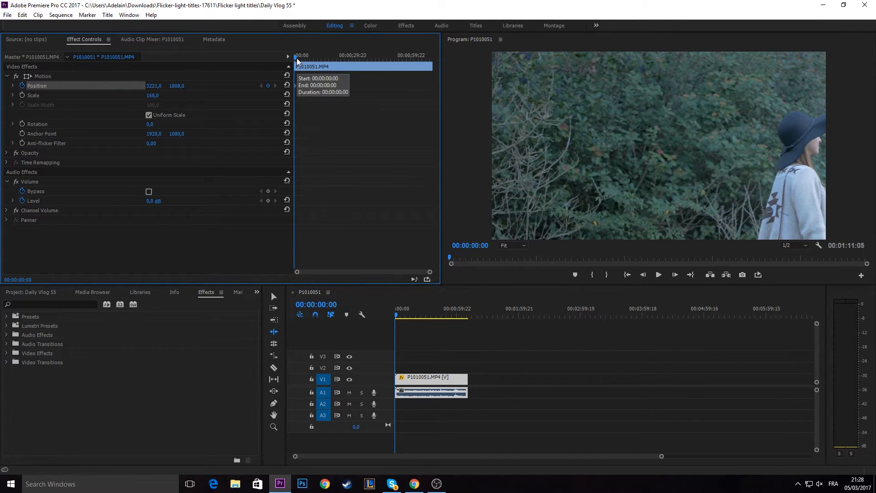
Step: Add a Position keyframe at 00:00:32:19 and set its values to 619 and 358 for a diagonal move
drag(296, 58, 359, 62)
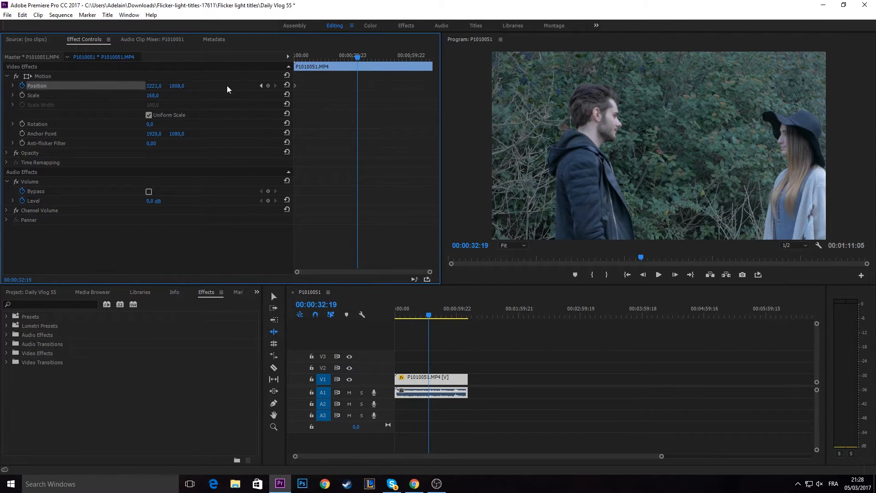
click(268, 85)
click(268, 85)
drag(177, 89, 28, 89)
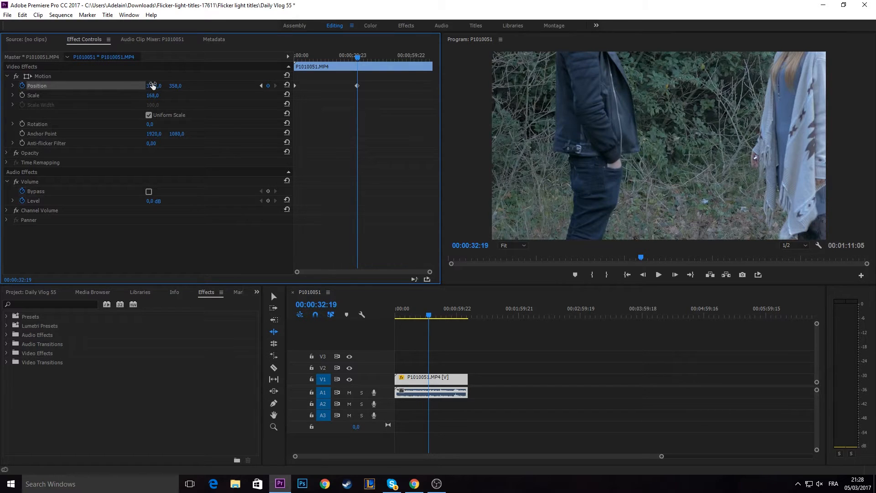
drag(153, 85, 133, 86)
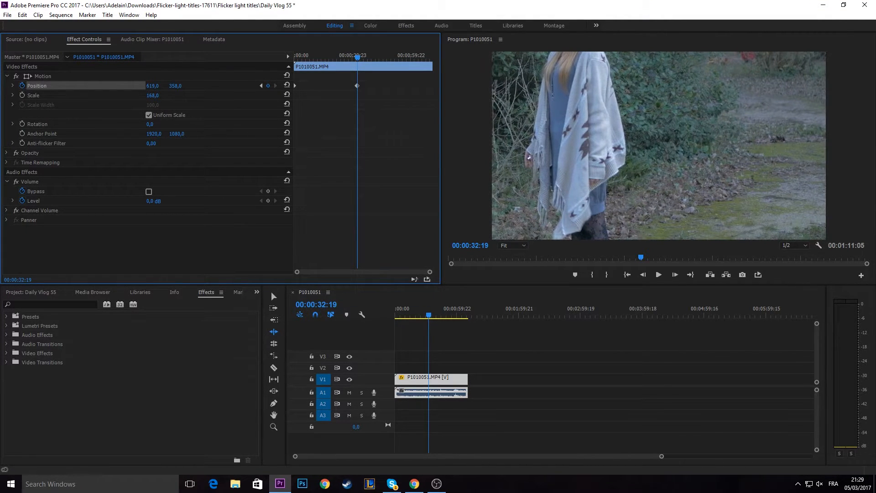
Step: Play the sequence from the start to review the diagonal camera move
drag(424, 314, 395, 315)
click(659, 274)
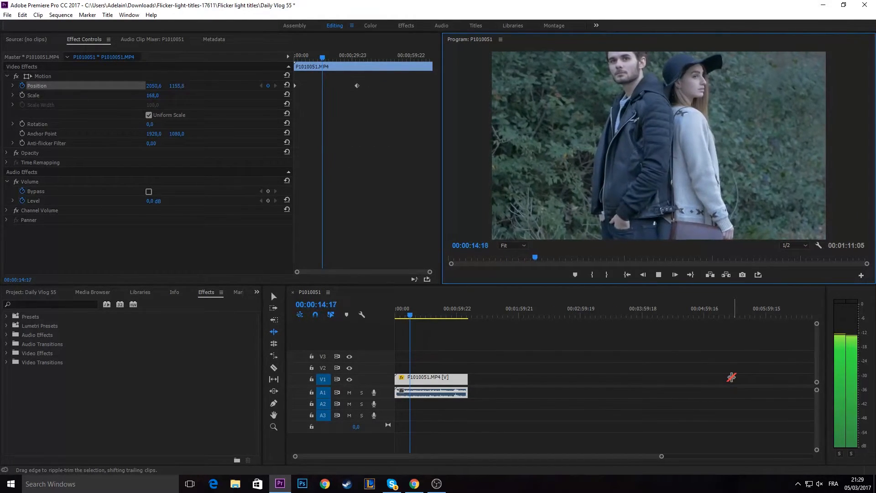
click(659, 275)
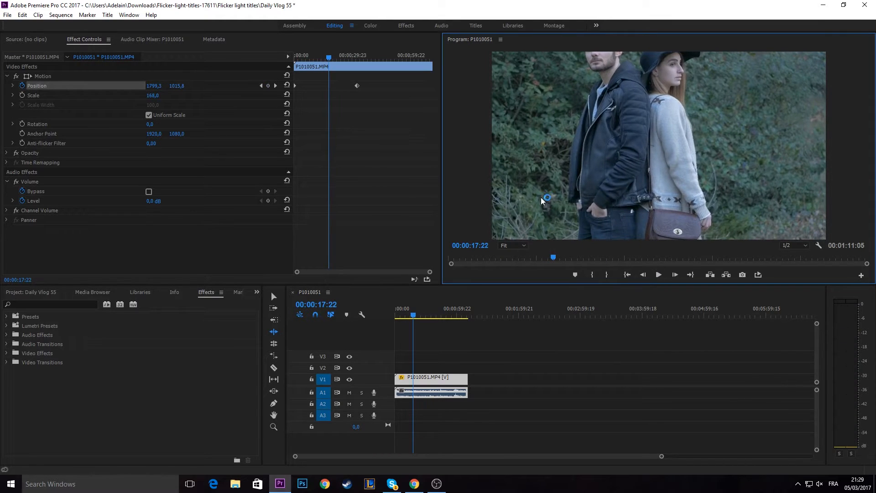
Step: Move the ending Position keyframe earlier to about 11 seconds and play the faster move from the start
drag(357, 85, 316, 86)
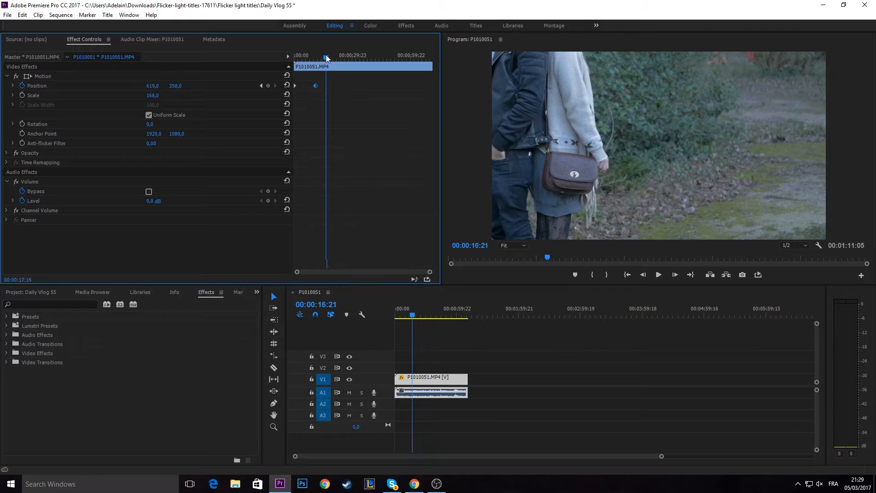
key(Home)
click(659, 274)
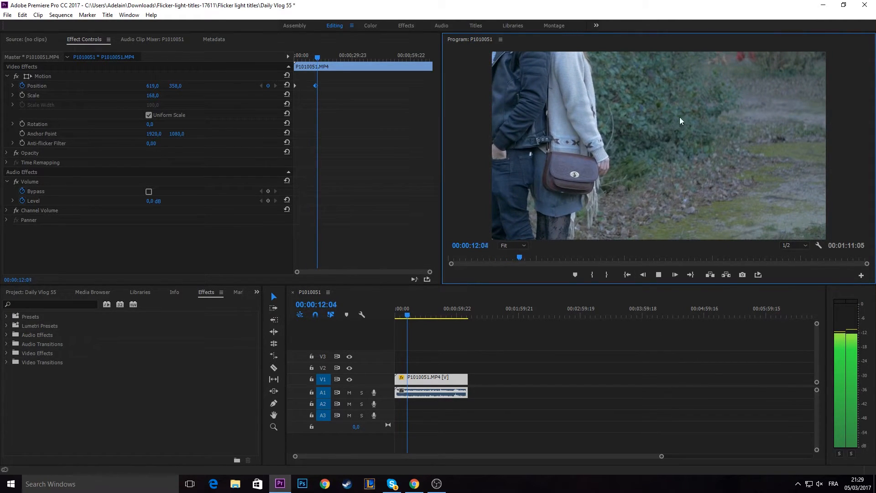
Step: Replay the shortened diagonal move from the start twice to check its speed
drag(408, 315, 391, 314)
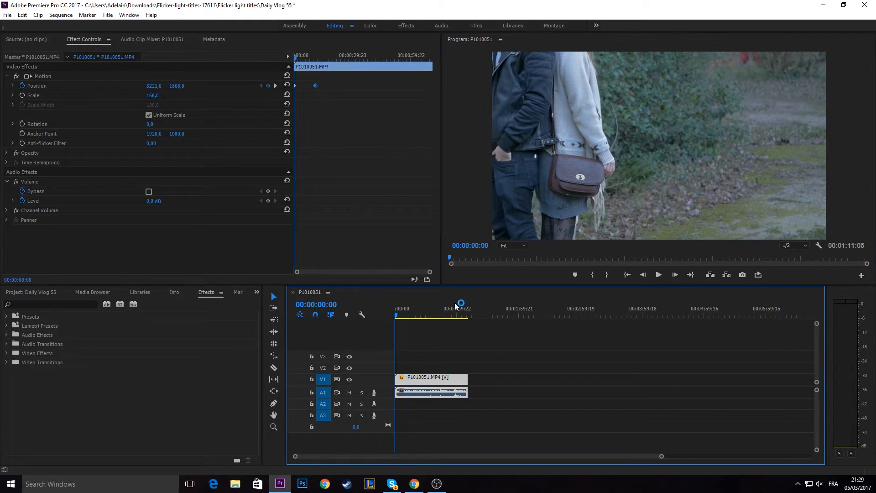
click(659, 275)
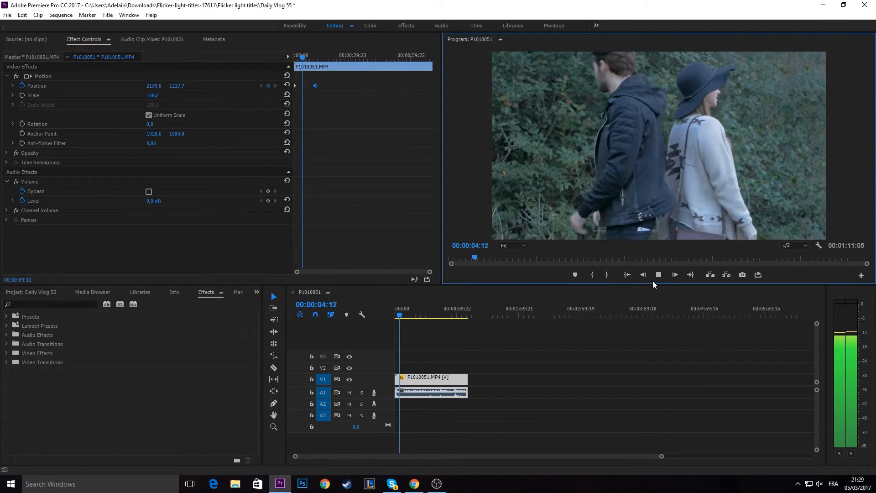
click(657, 276)
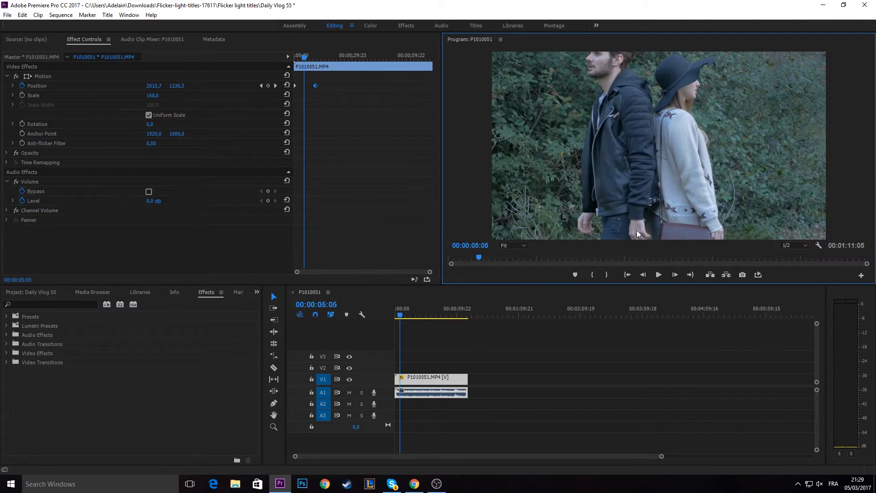
drag(303, 54, 287, 59)
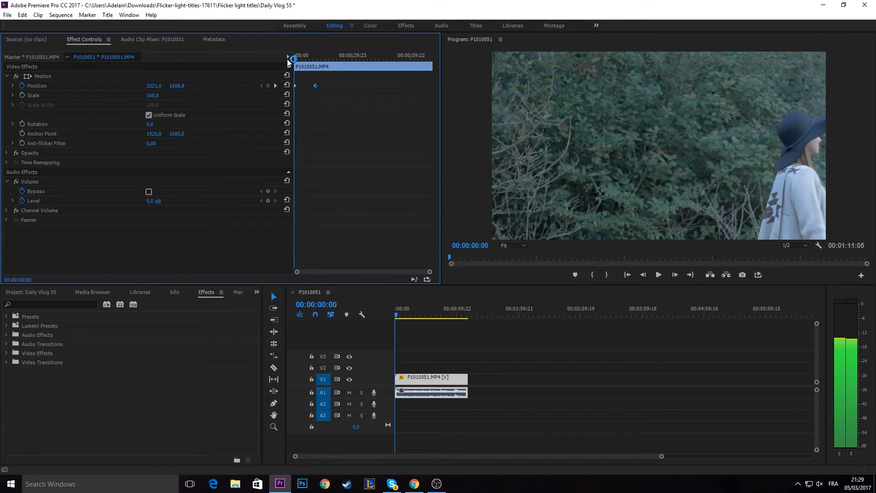
click(659, 275)
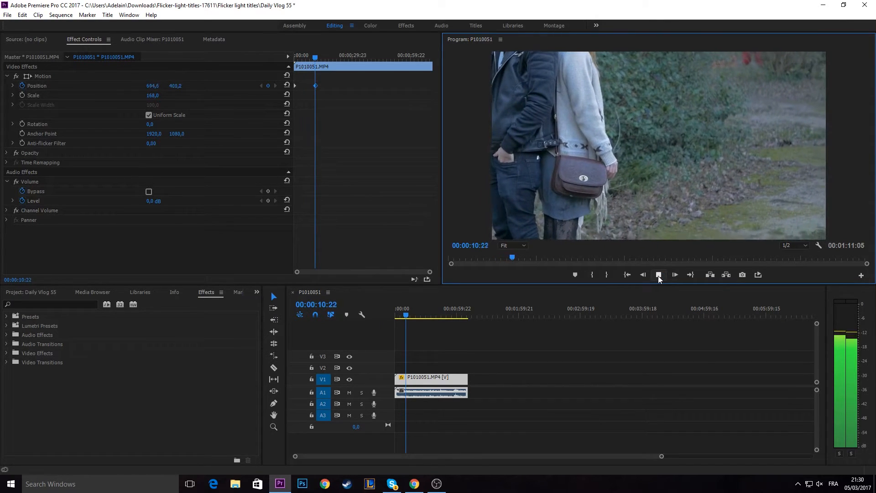
key(space)
Step: Add a Position keyframe of 3221, 1816 at 00:00:25:07 and preview the move back towards the starting framing
mouse_move(313, 65)
mouse_down()
mouse_move(287, 54)
mouse_move(313, 66)
mouse_up()
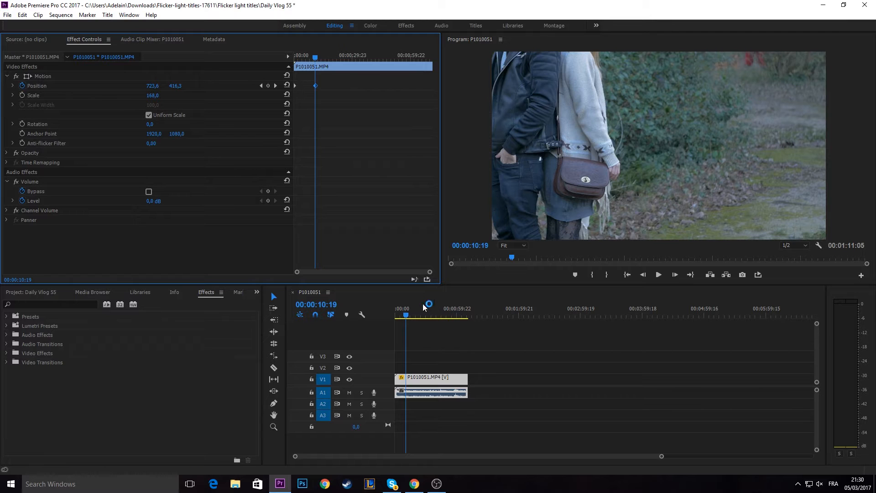
drag(313, 56, 343, 64)
click(268, 86)
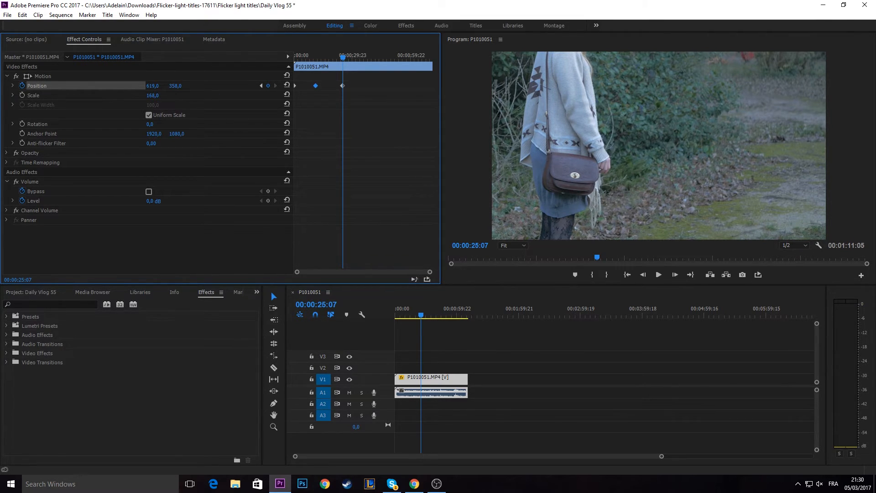
drag(175, 86, 841, 86)
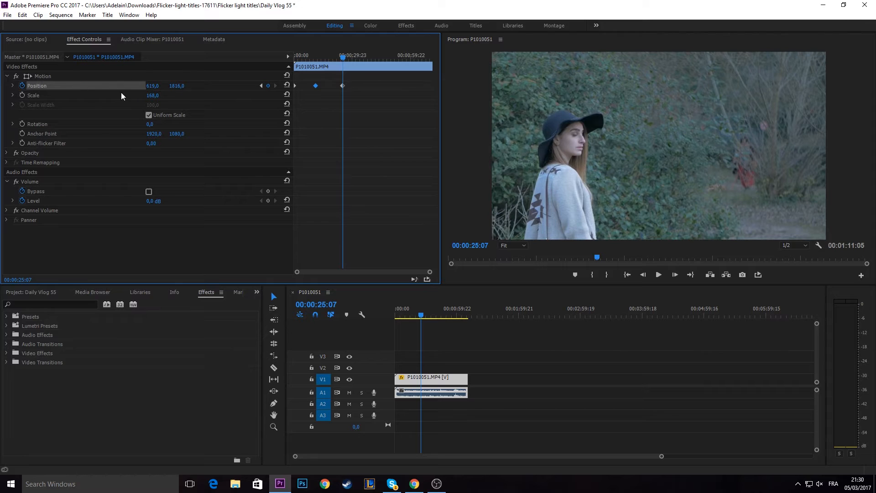
drag(152, 86, 664, 86)
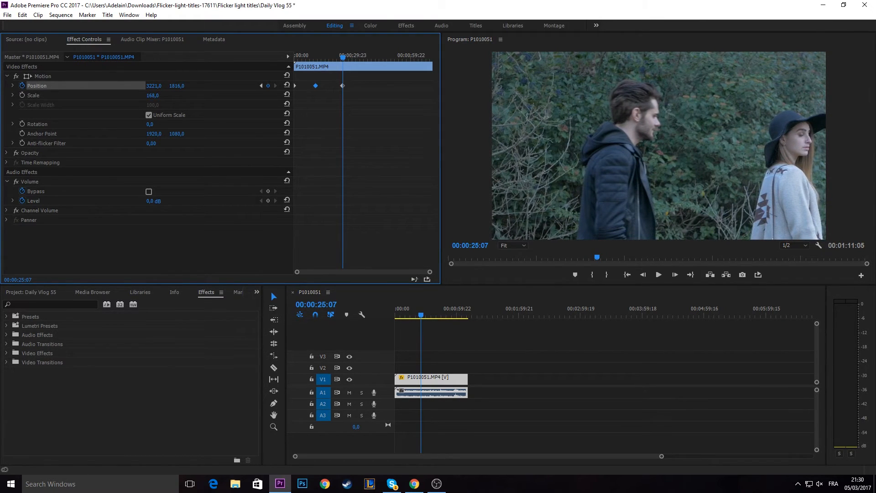
drag(343, 58, 291, 62)
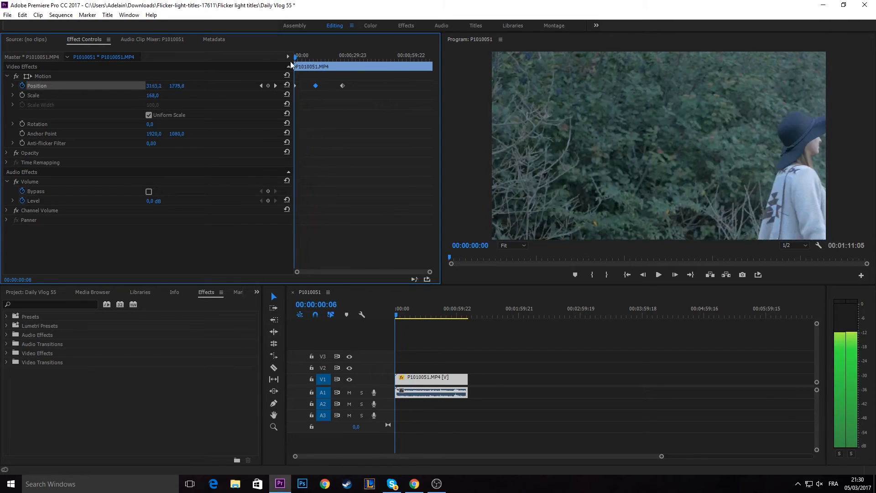
click(660, 276)
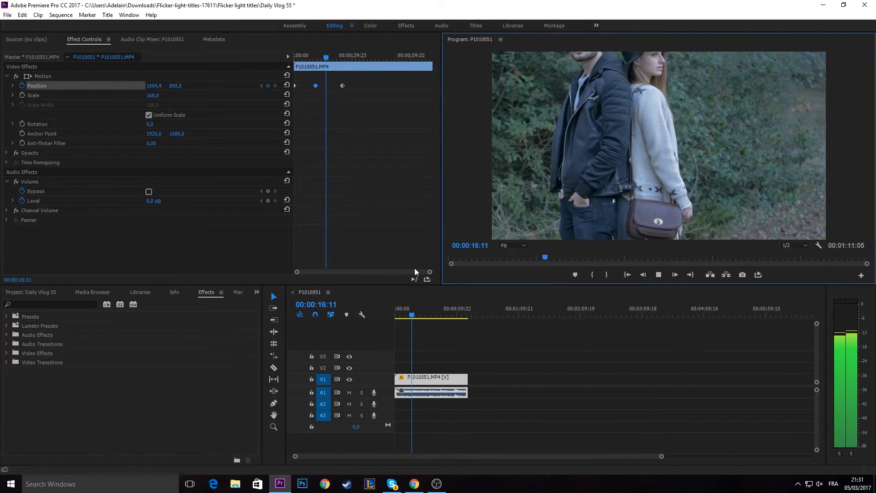
Step: Delete the last Position keyframe at 00:00:25:07 and bring the playhead back to 00:00:11:17
click(342, 86)
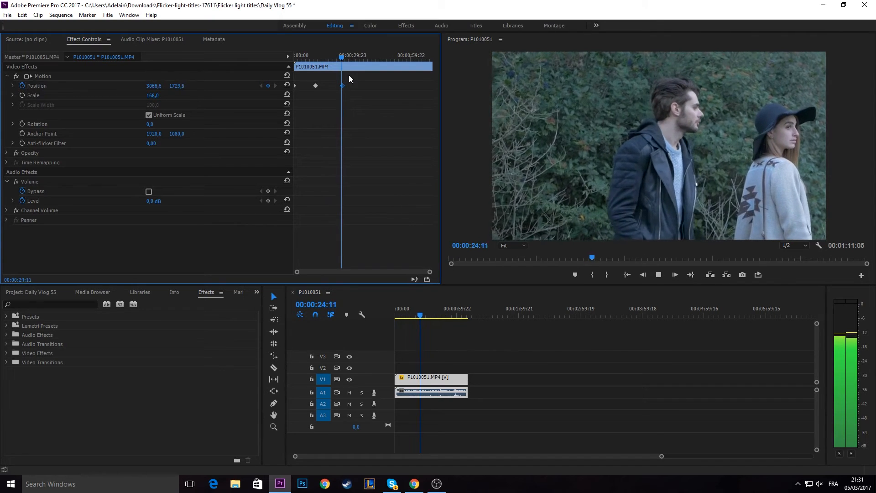
drag(345, 61, 314, 60)
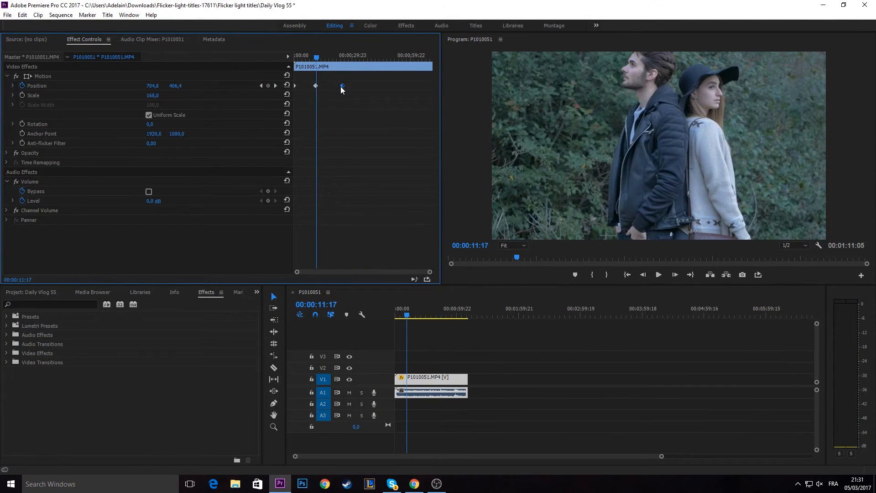
drag(343, 86, 320, 63)
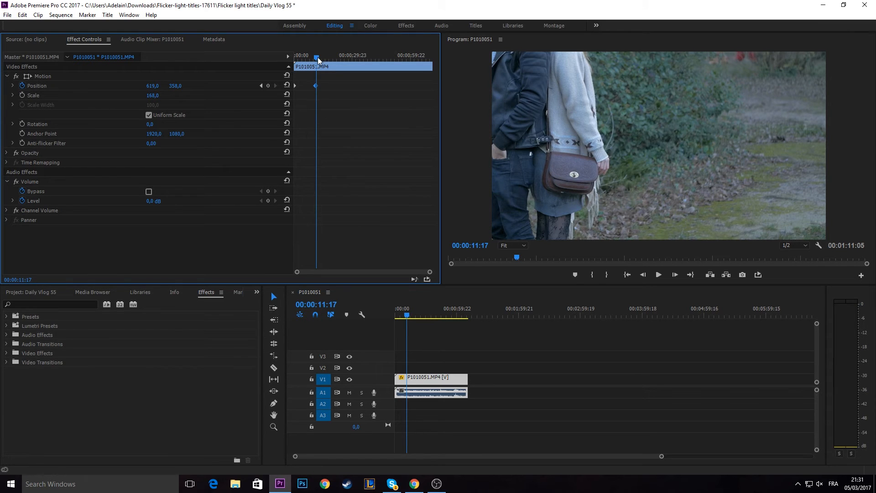
mouse_move(318, 57)
mouse_down()
mouse_move(350, 60)
mouse_move(318, 59)
mouse_up()
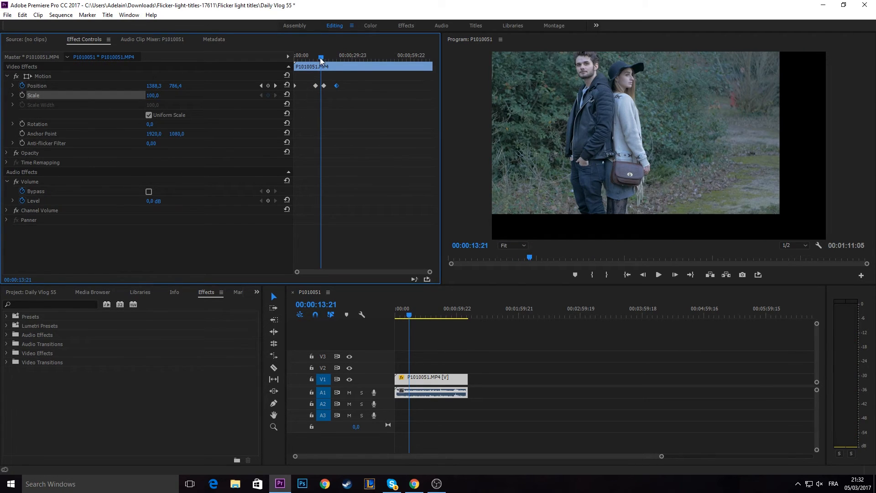
Step: Turn on Scale keyframing at the start of the clip and set the first Scale keyframe to 167
drag(306, 58, 255, 62)
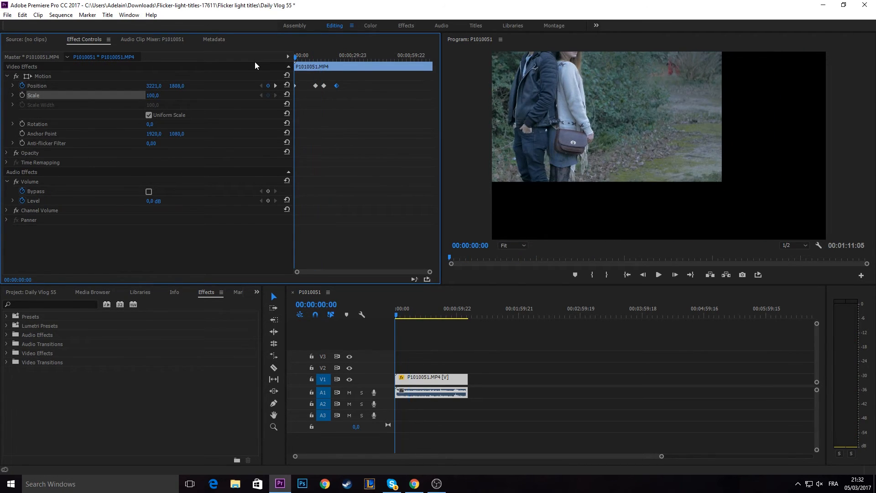
click(22, 95)
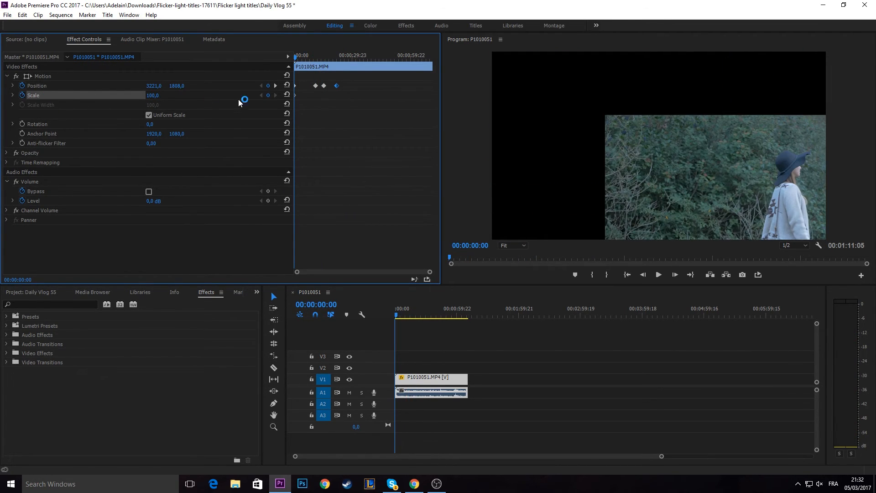
drag(153, 96, 261, 86)
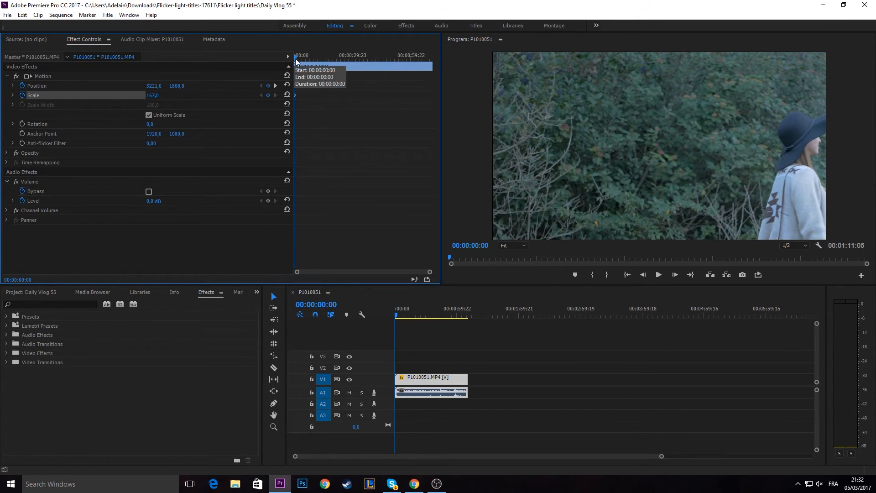
Step: Add a second Scale keyframe of 213 at 00:00:15:11 to zoom in on the couple
drag(297, 59, 324, 64)
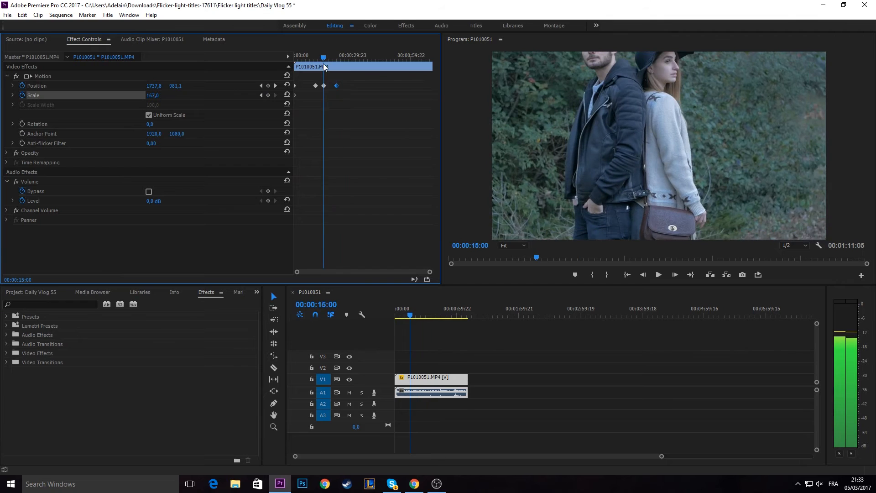
click(268, 95)
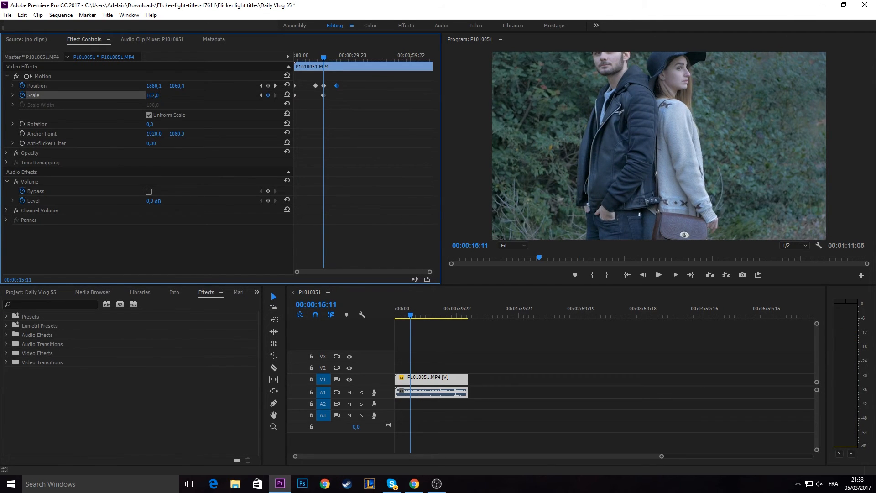
drag(153, 95, 164, 95)
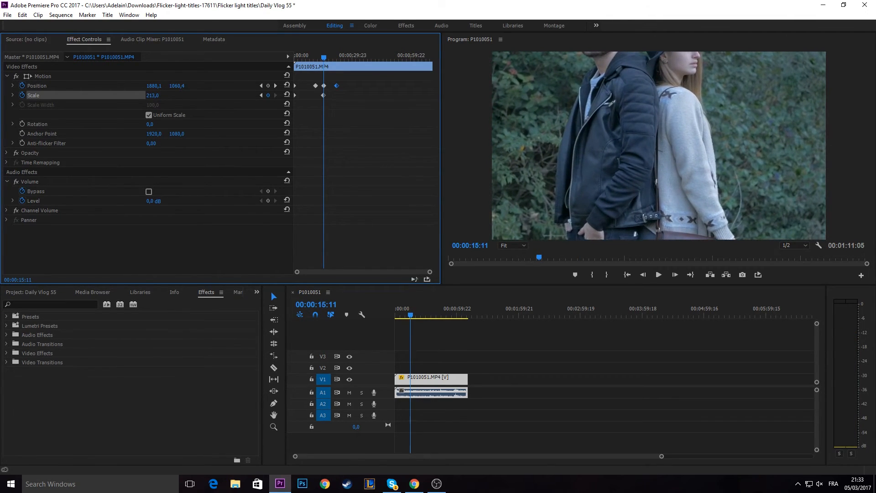
Step: Add a Scale keyframe of 100 at 00:00:21:19 and play the combined pan and zoom from the start
drag(323, 58, 334, 60)
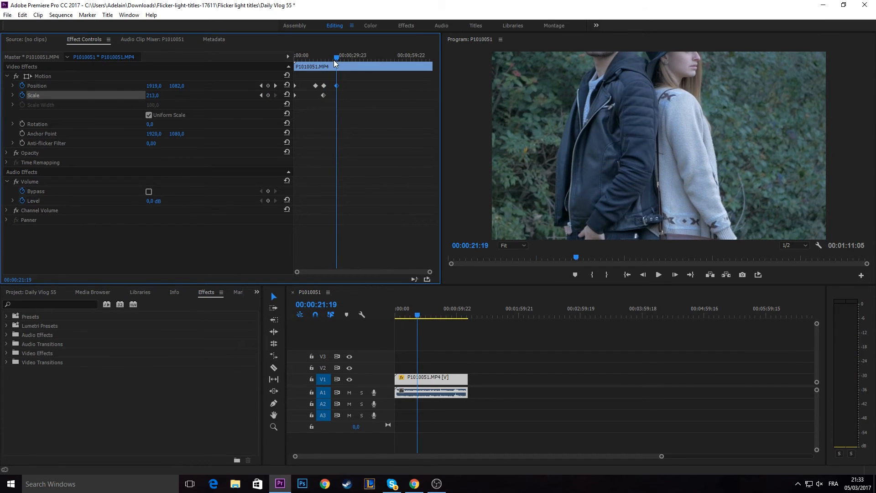
click(268, 95)
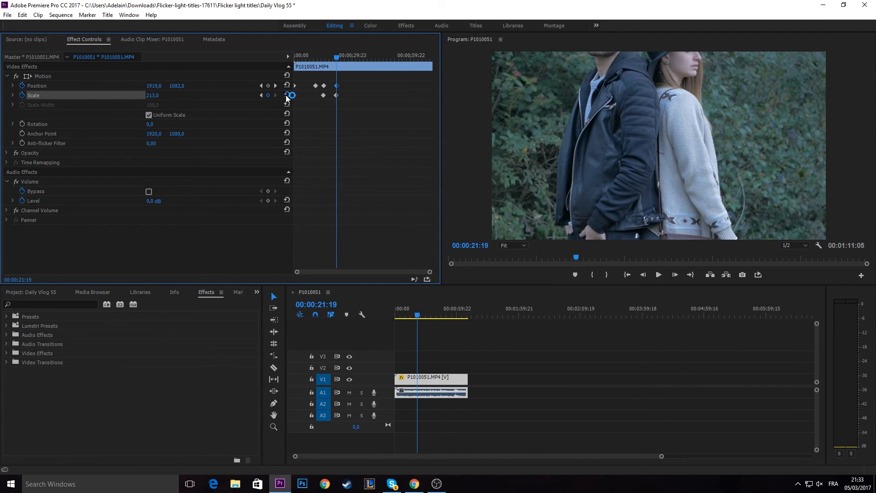
drag(324, 58, 296, 58)
key(space)
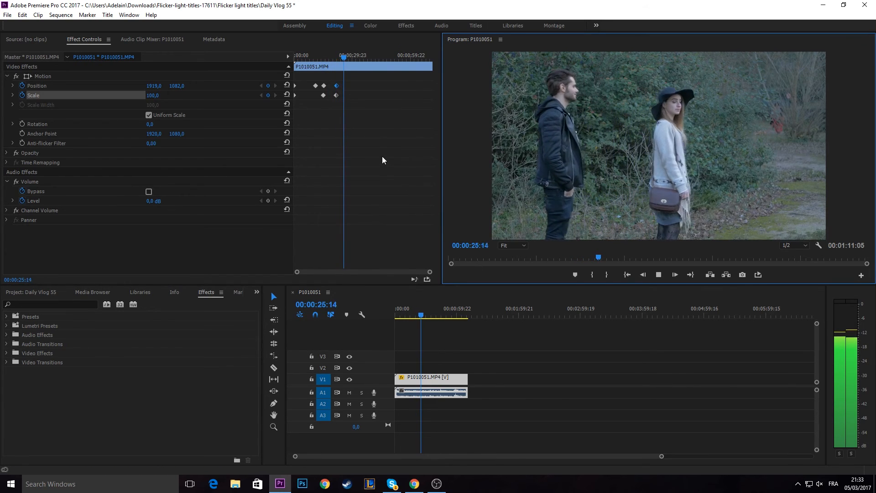
click(645, 346)
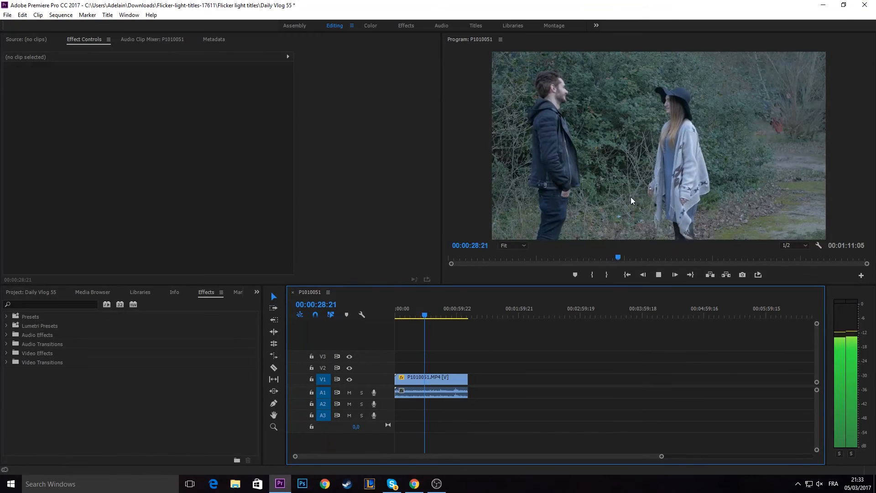
click(658, 274)
Step: Reselect the clip and scrub from its start to about 28 seconds to review the Position and Scale keyframes
click(459, 394)
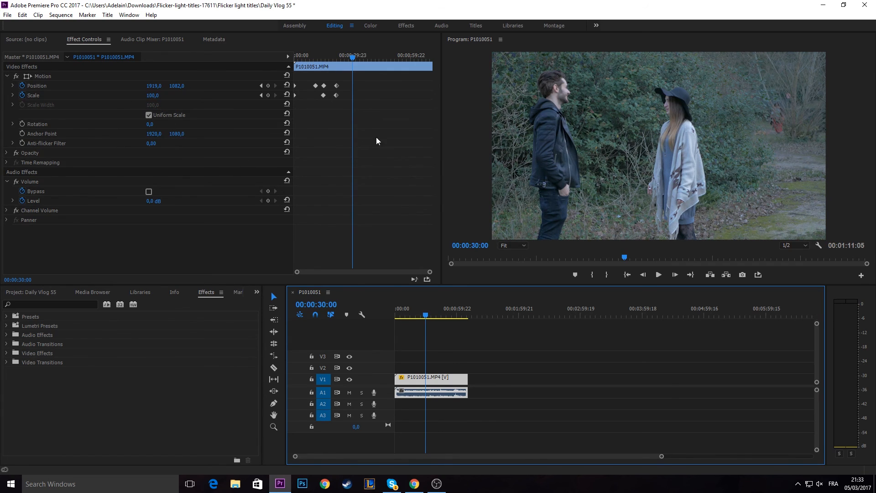
click(320, 57)
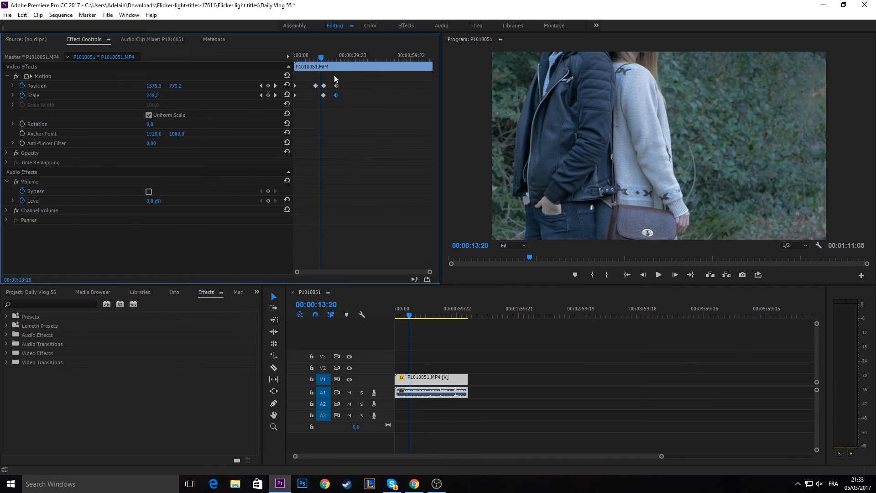
click(336, 87)
drag(320, 59, 288, 68)
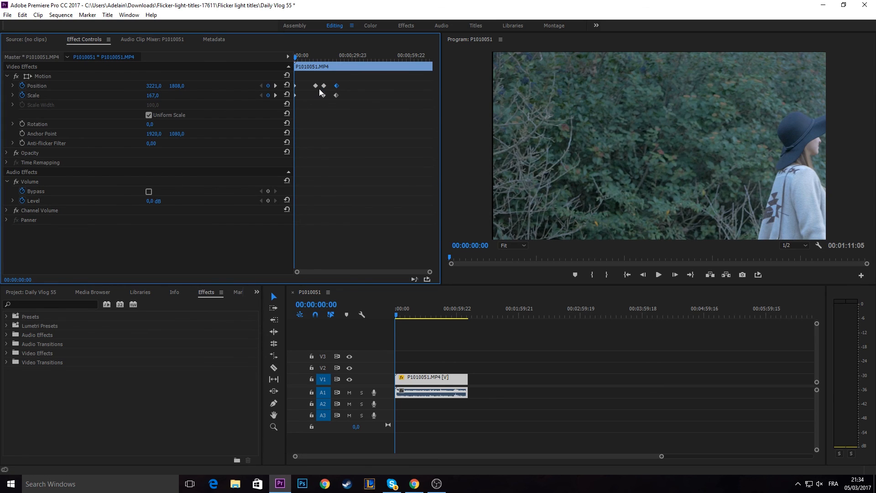
drag(409, 315, 426, 320)
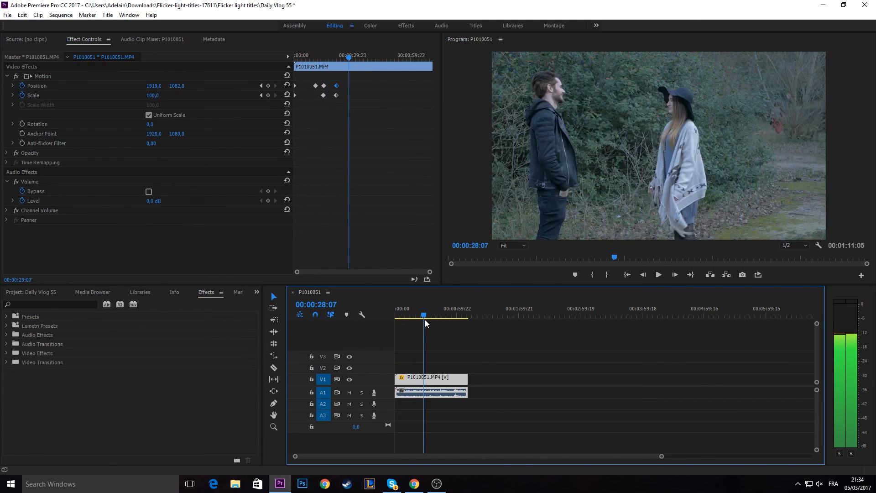